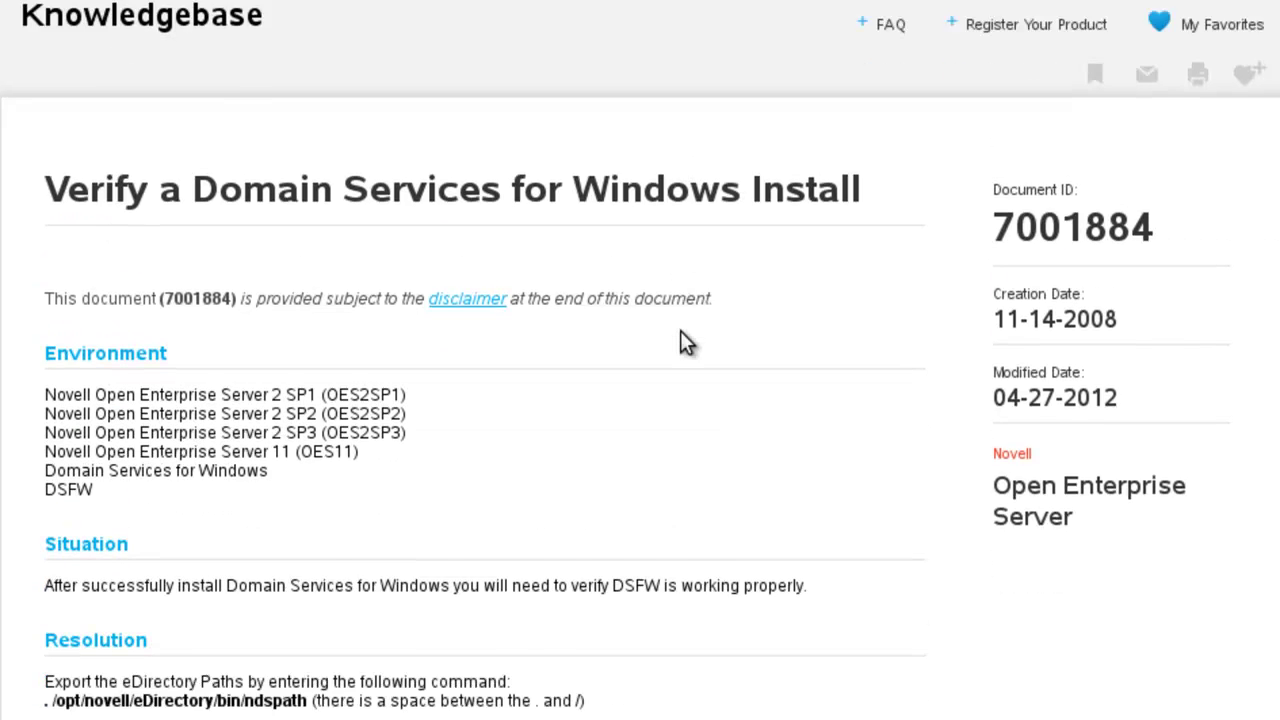
Review the verification commands in the Resolution section of the "Verify a Domain Services for Windows Install" article
scroll(680, 332, down, 6)
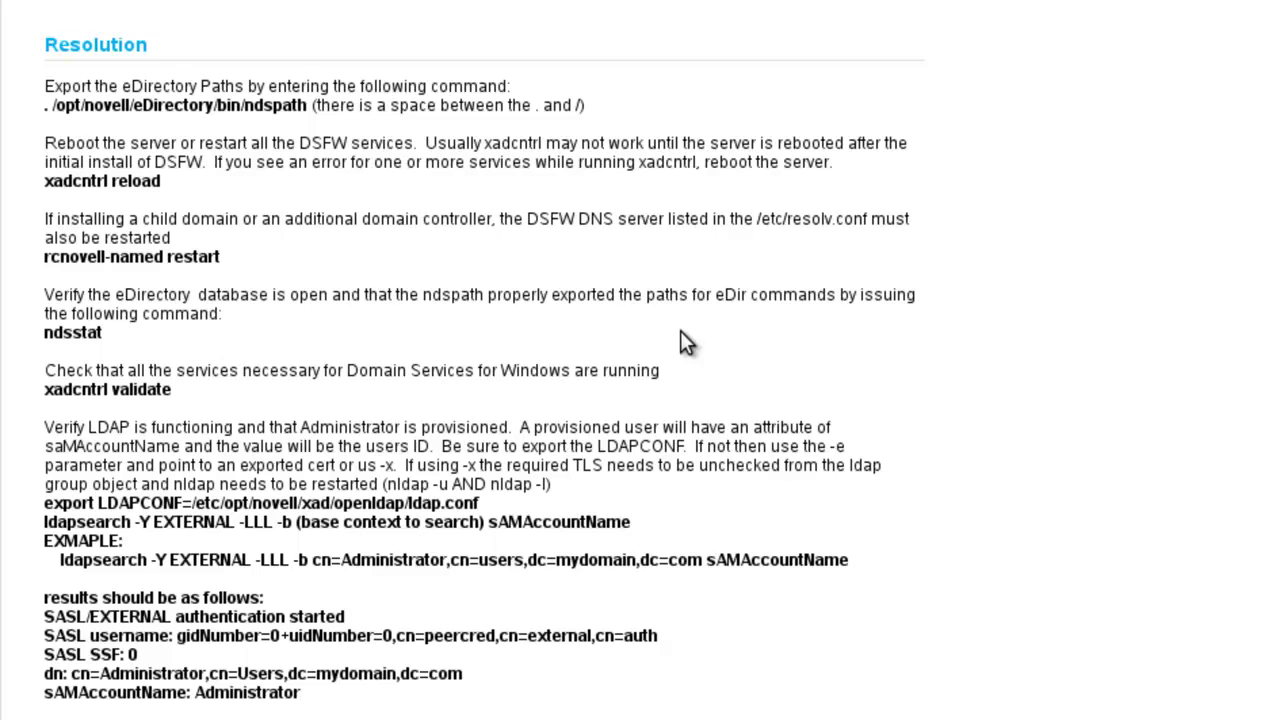
scroll(680, 332, down, 5)
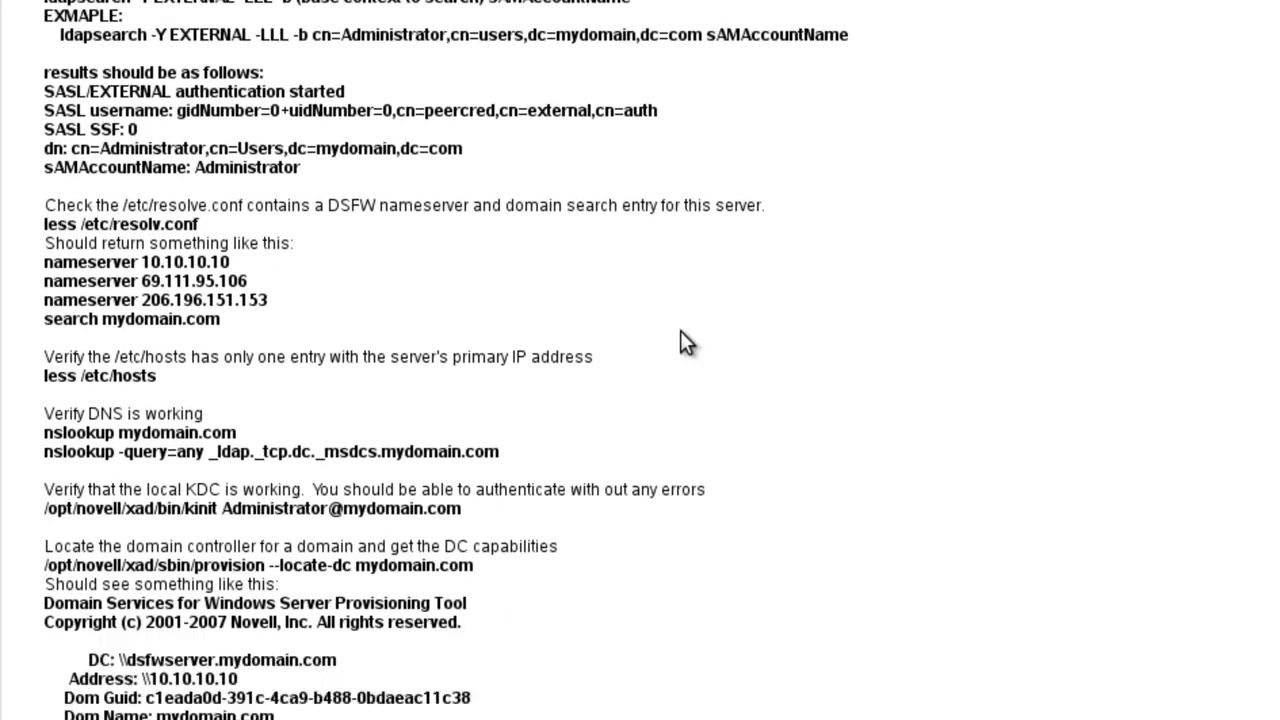
scroll(680, 342, down, 1)
scroll(680, 342, down, 2)
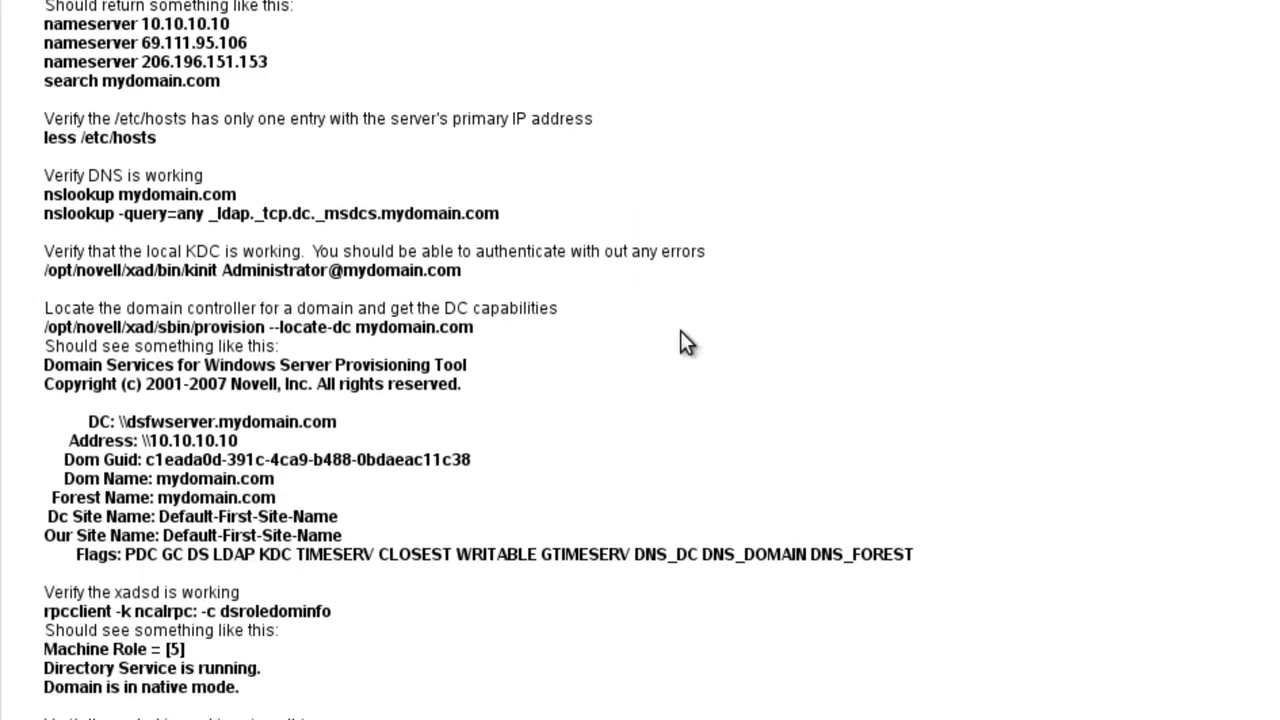
scroll(680, 335, down, 4)
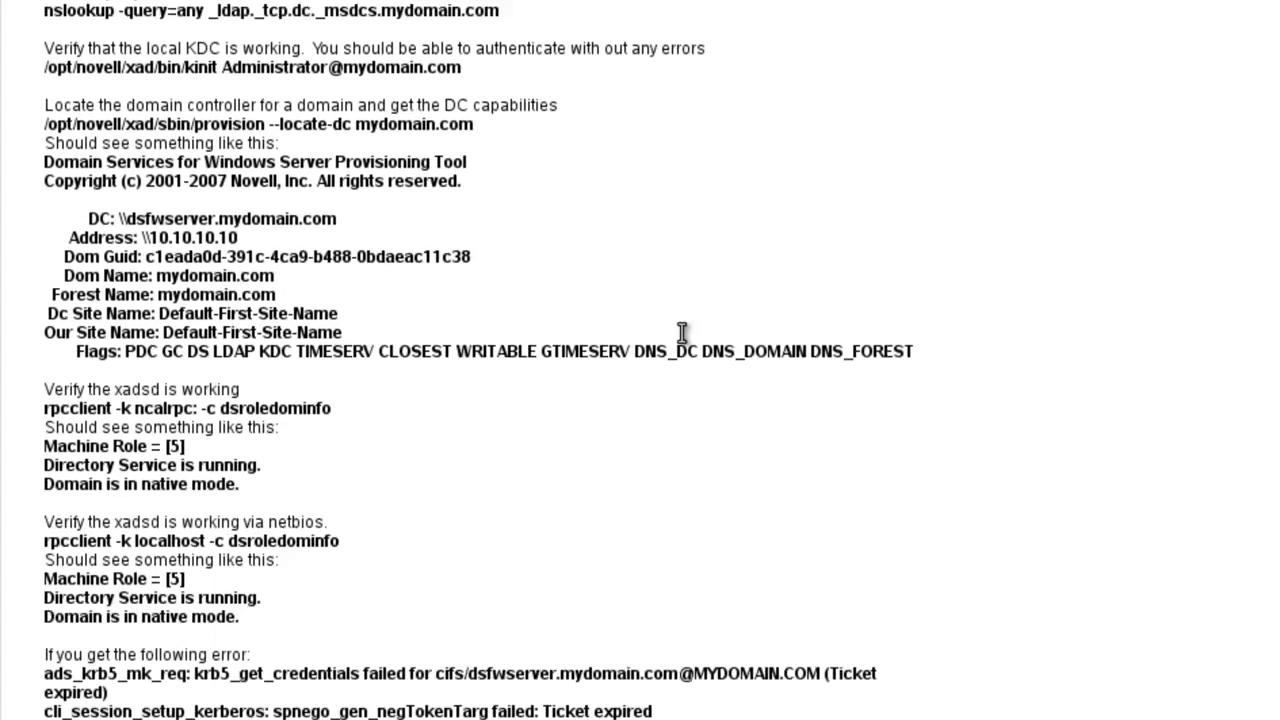
scroll(680, 342, up, 5)
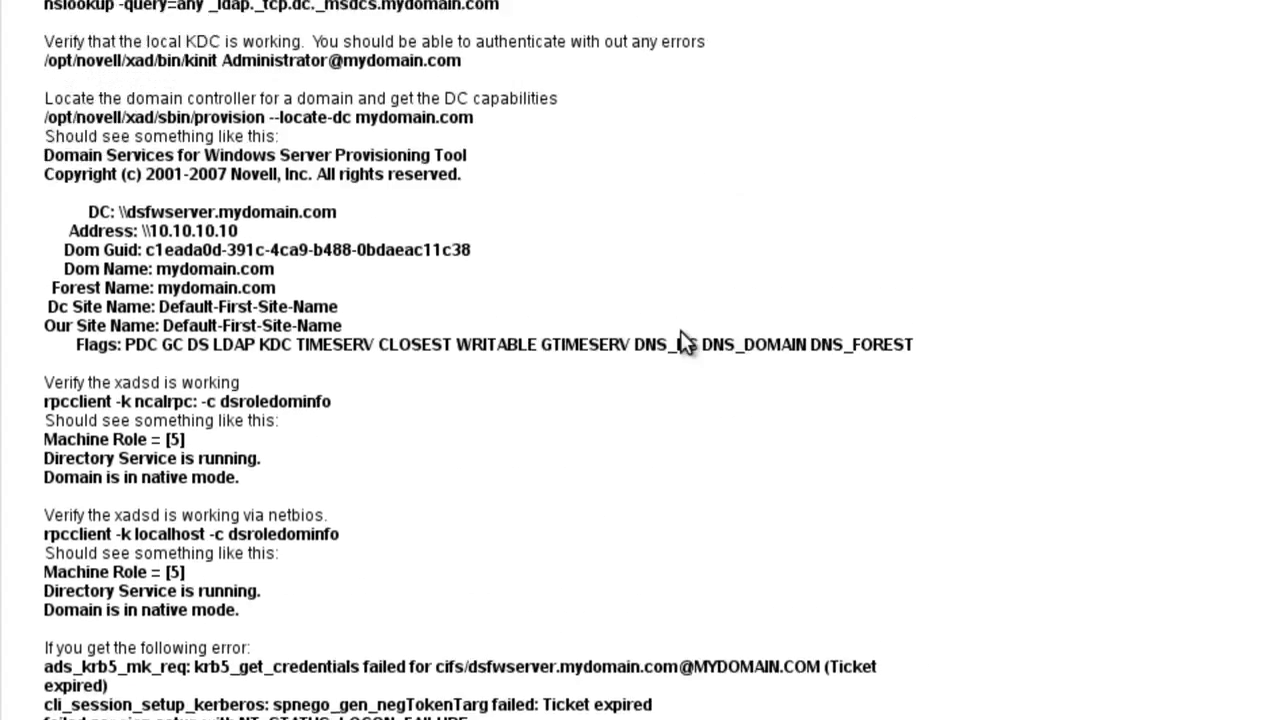
scroll(680, 340, up, 4)
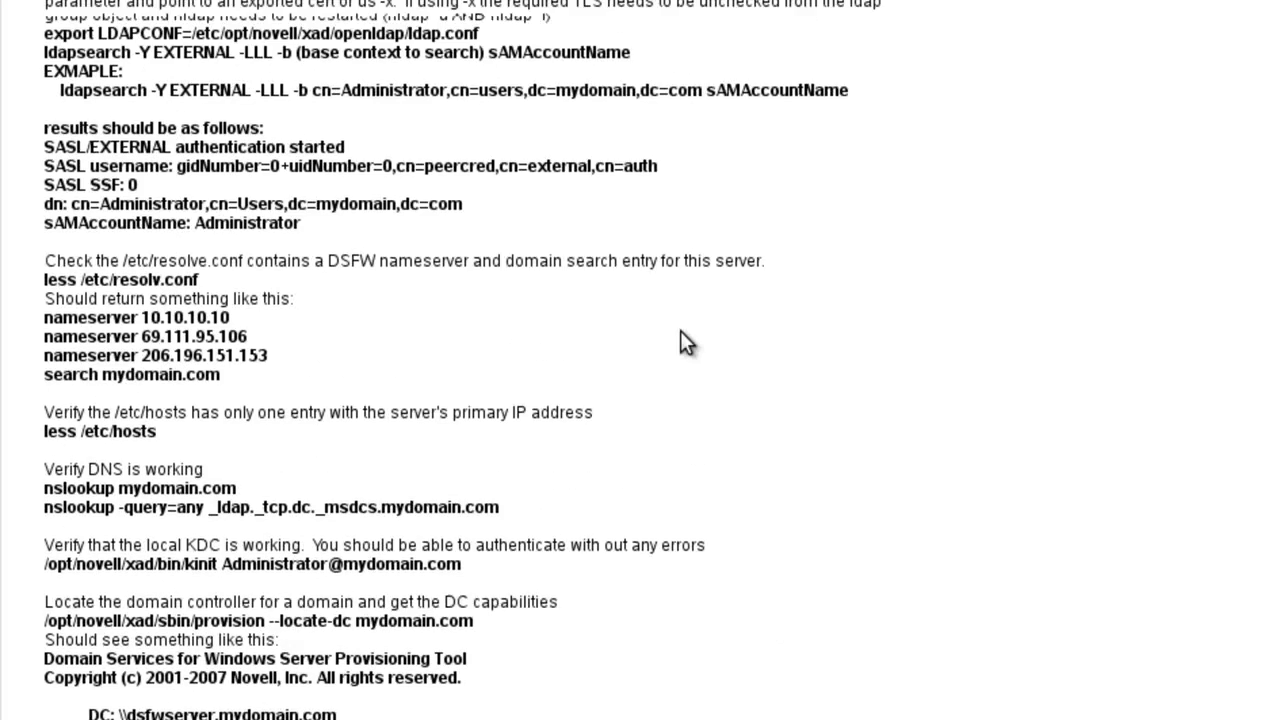
scroll(680, 341, up, 2)
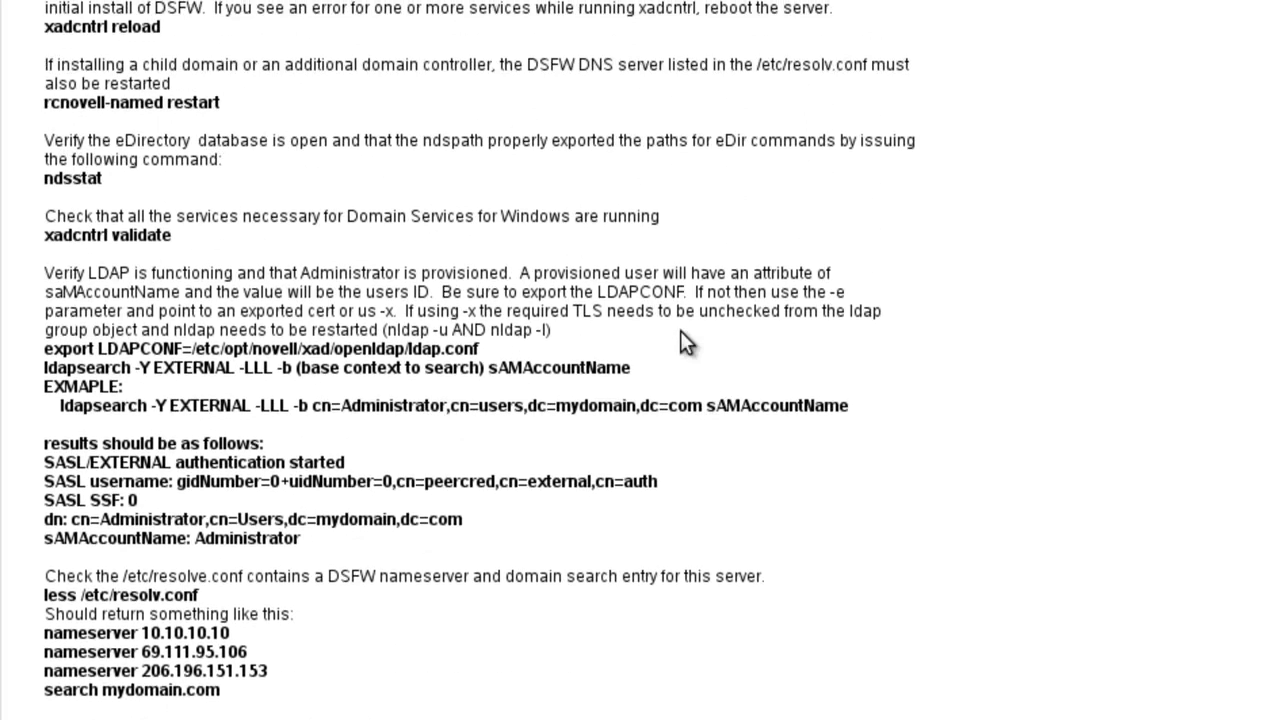
scroll(680, 341, up, 3)
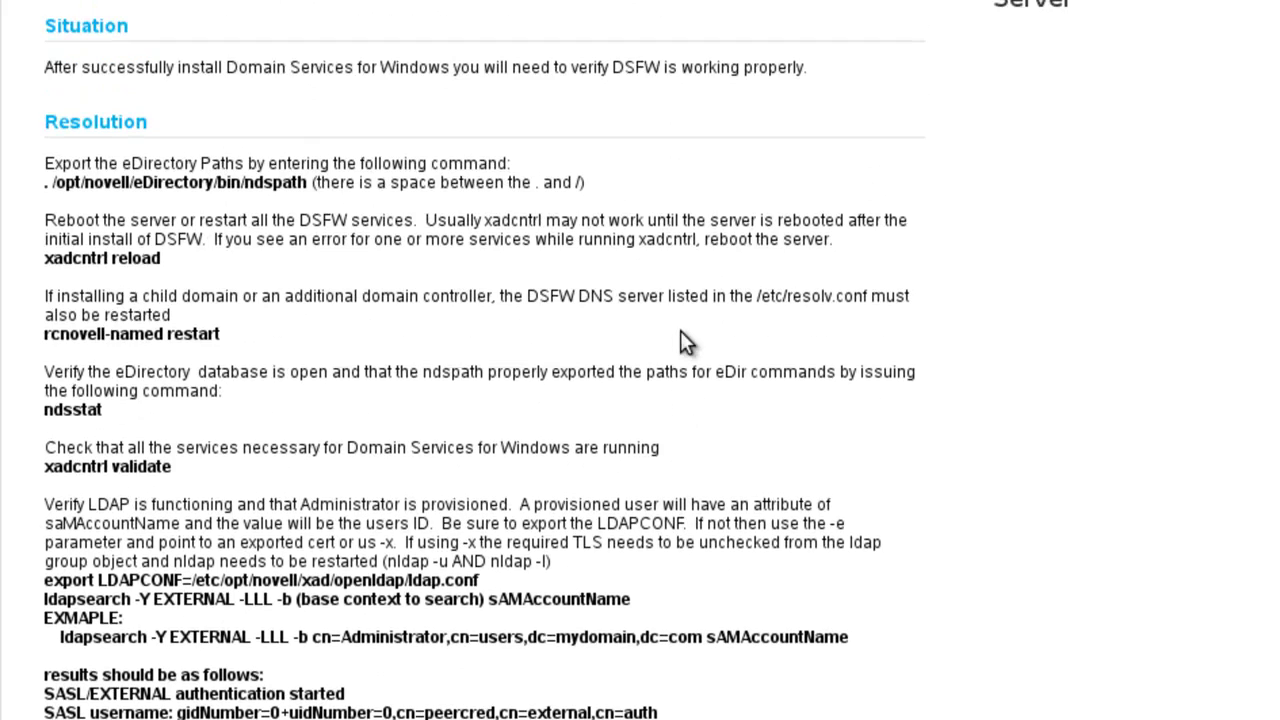
scroll(680, 341, down, 1)
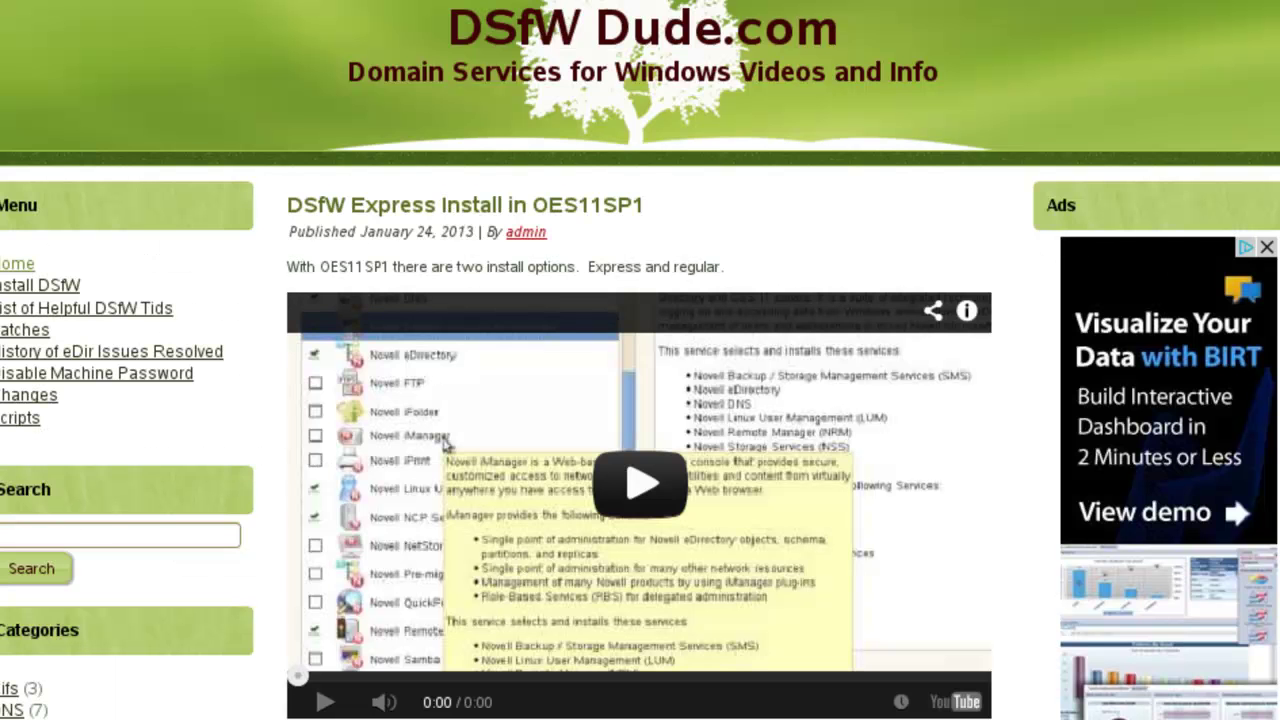
Copy the link address of the DSfW Health Check download on DSfW Dude.com
scroll(640, 360, down, 8)
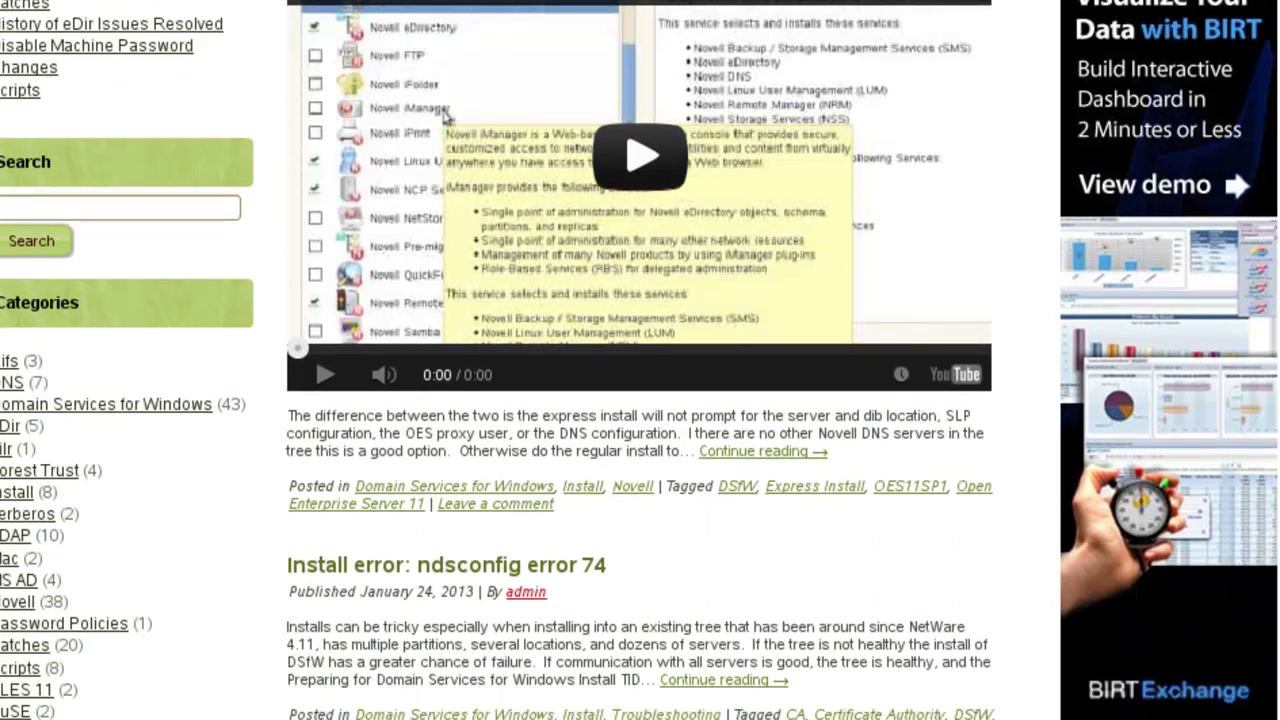
scroll(640, 360, down, 6)
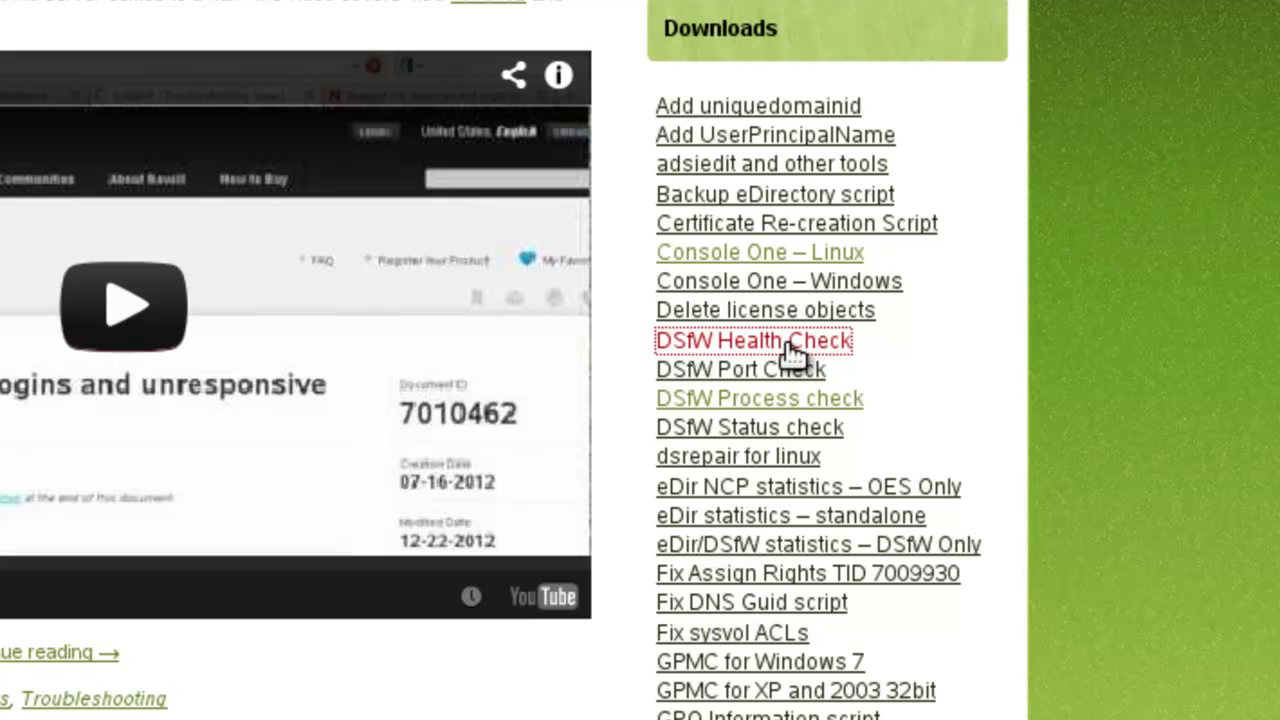
right_click(789, 348)
click(886, 613)
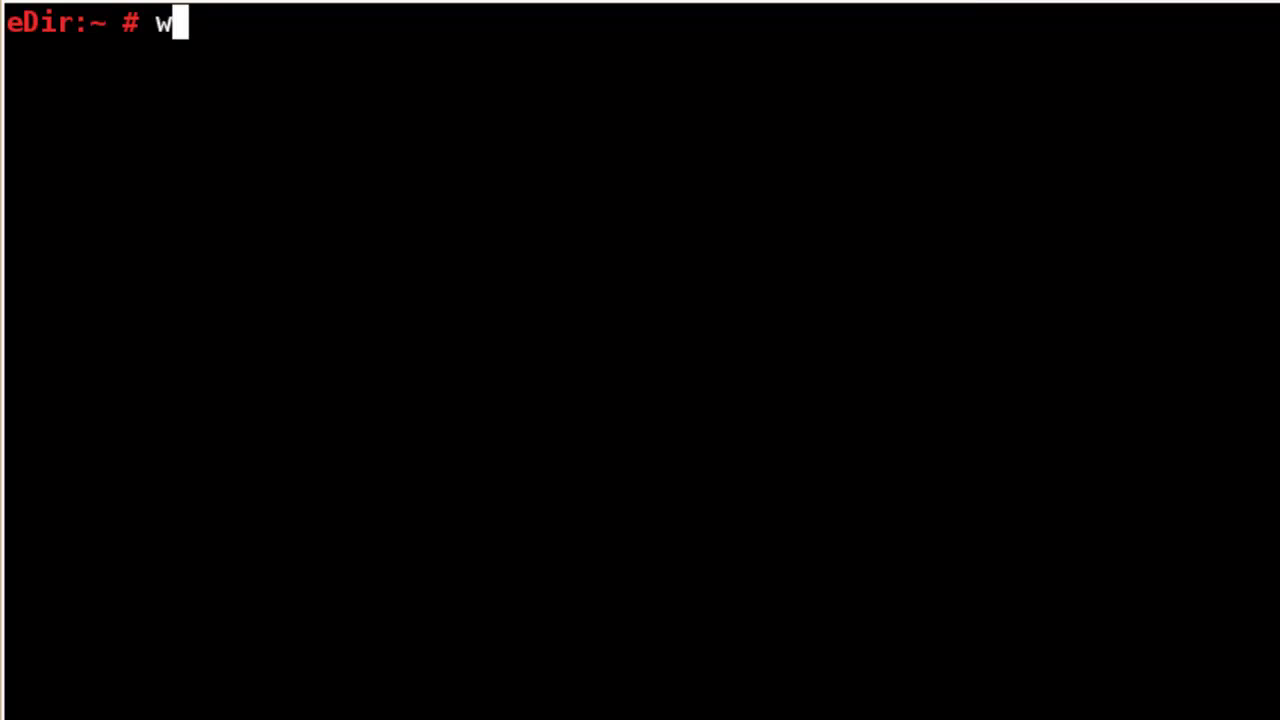
In the eDir server's terminal, download dsfw_edir_healthchk-2.2.sh from the copied link with wget, and clear the screen
right_click(509, 50)
click(570, 255)
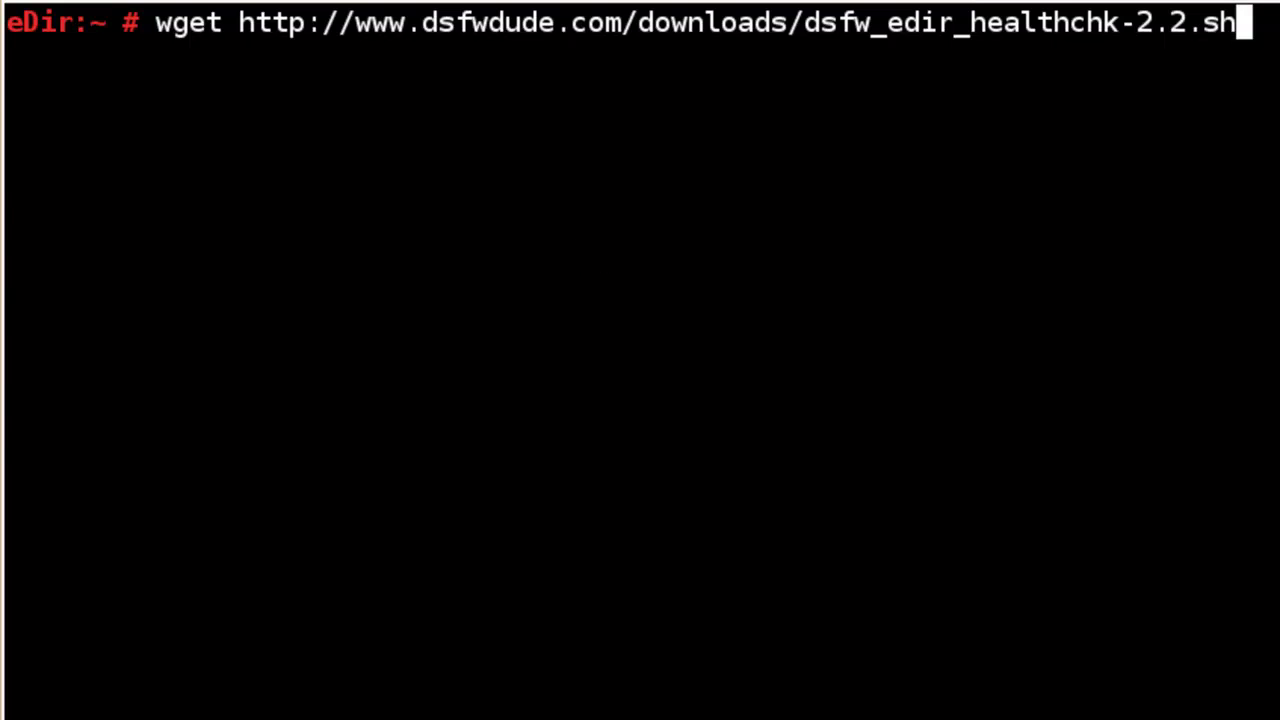
key(Return)
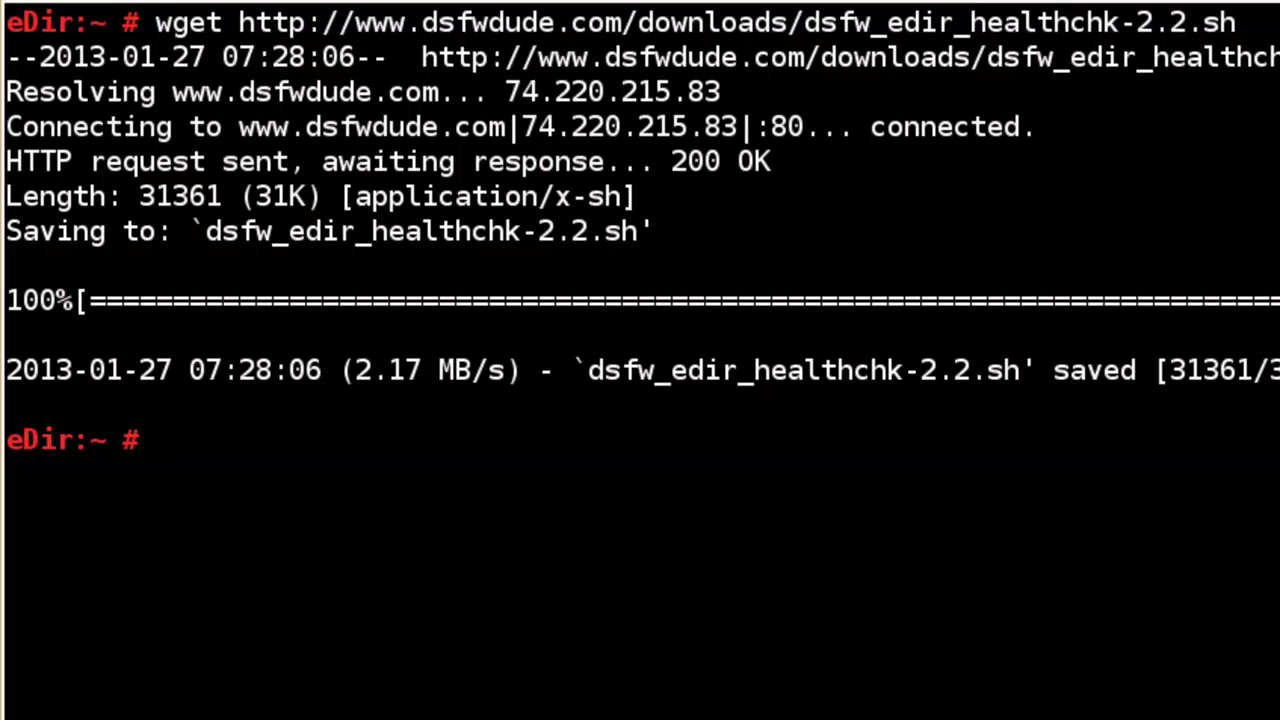
key(ctrl+l)
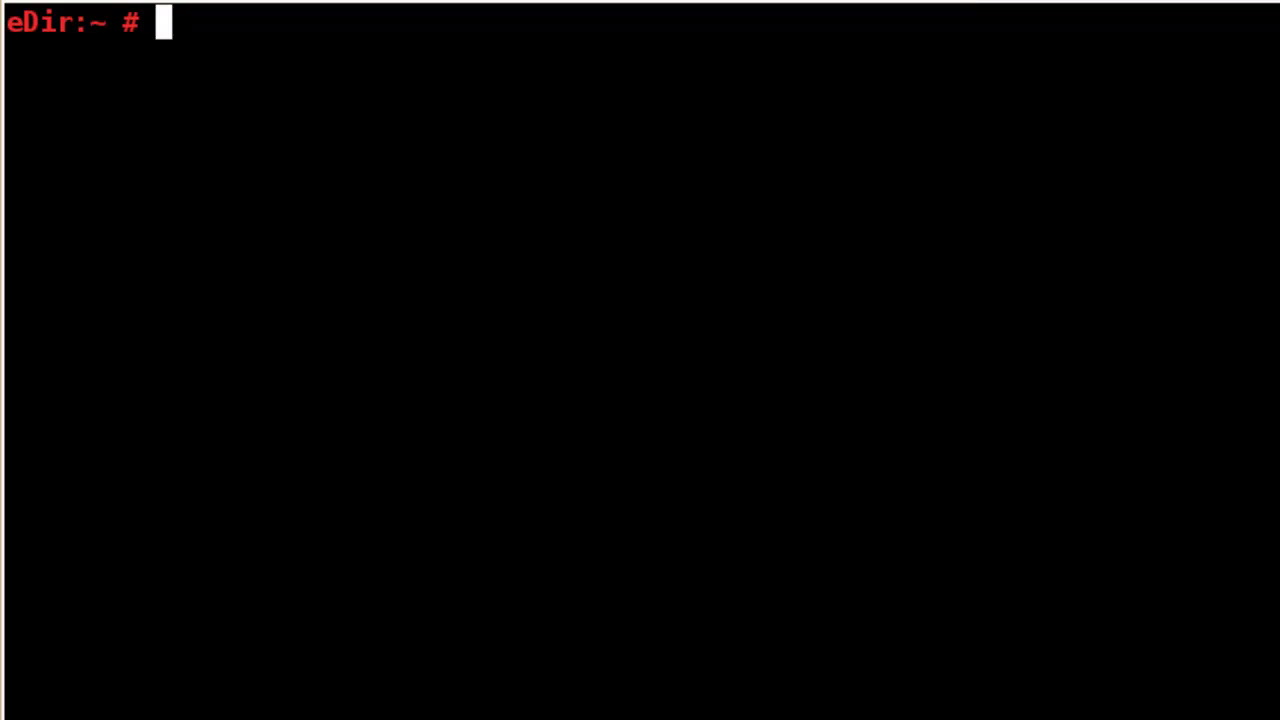
Make dsfw_edir_healthchk-2.2.sh executable with chmod +x
text(ch)
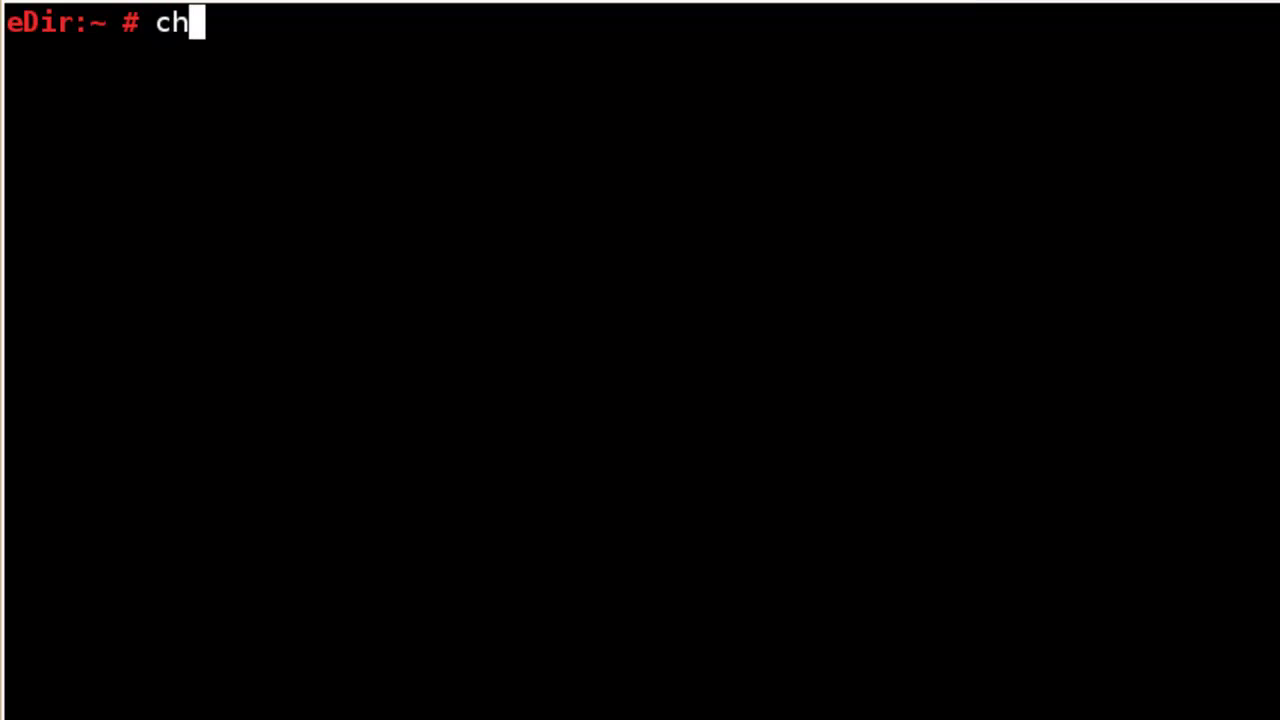
text(mod )
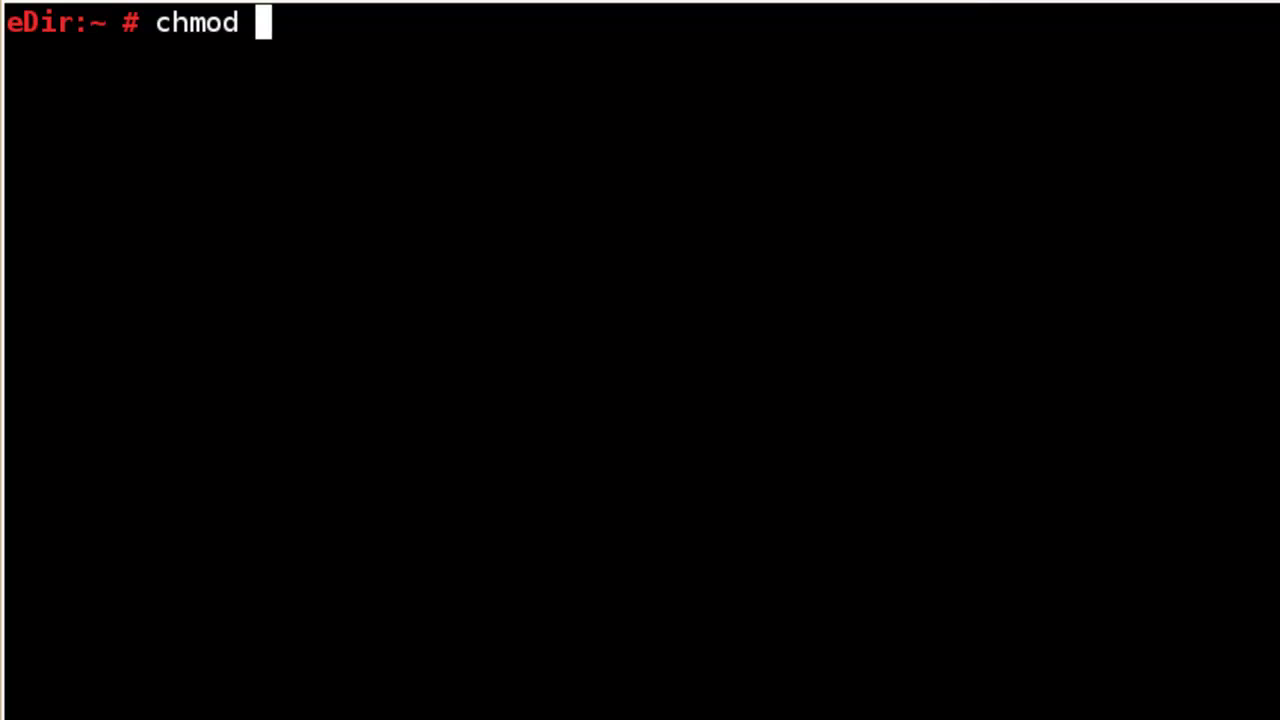
text(+x dsfw)
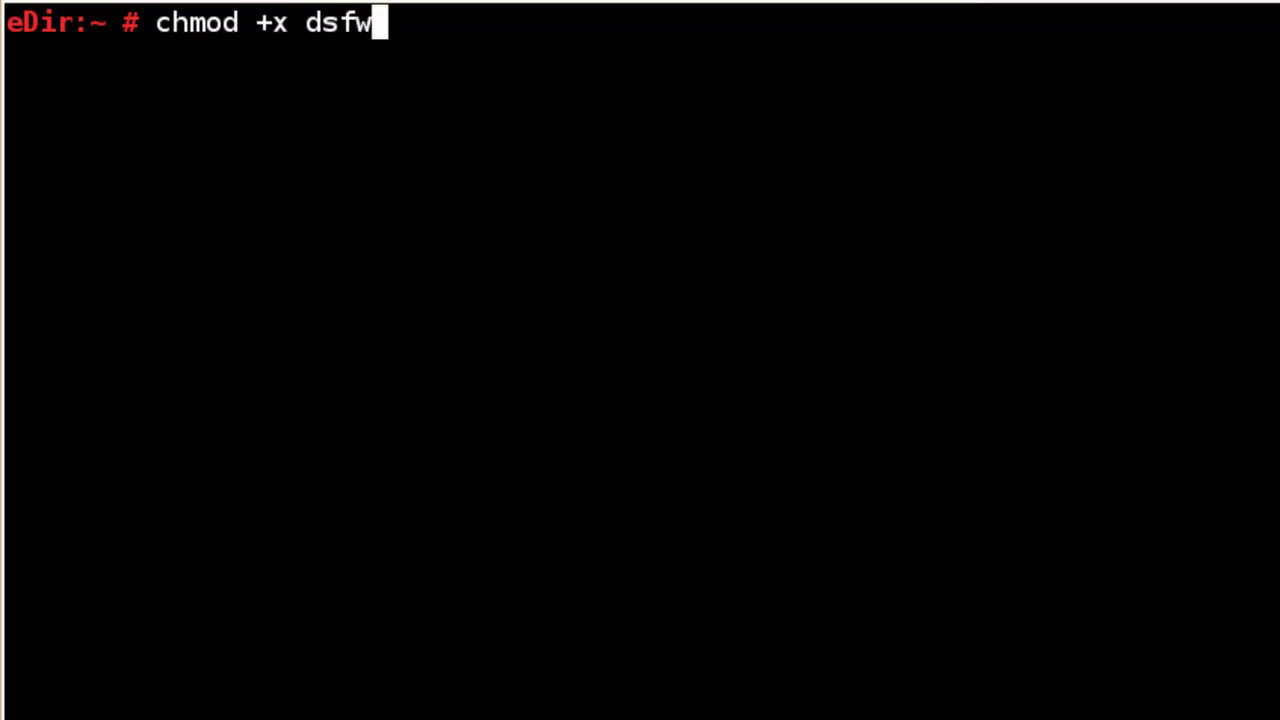
text(_)
key(Tab)
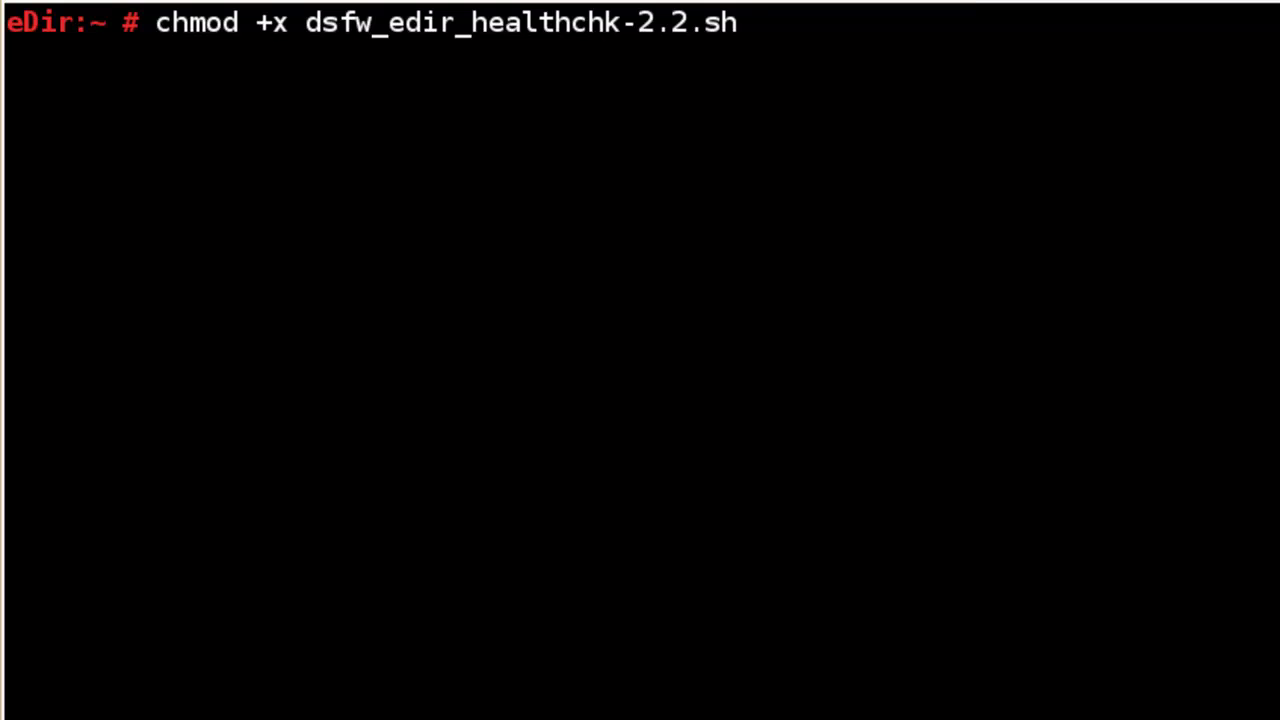
key(Return)
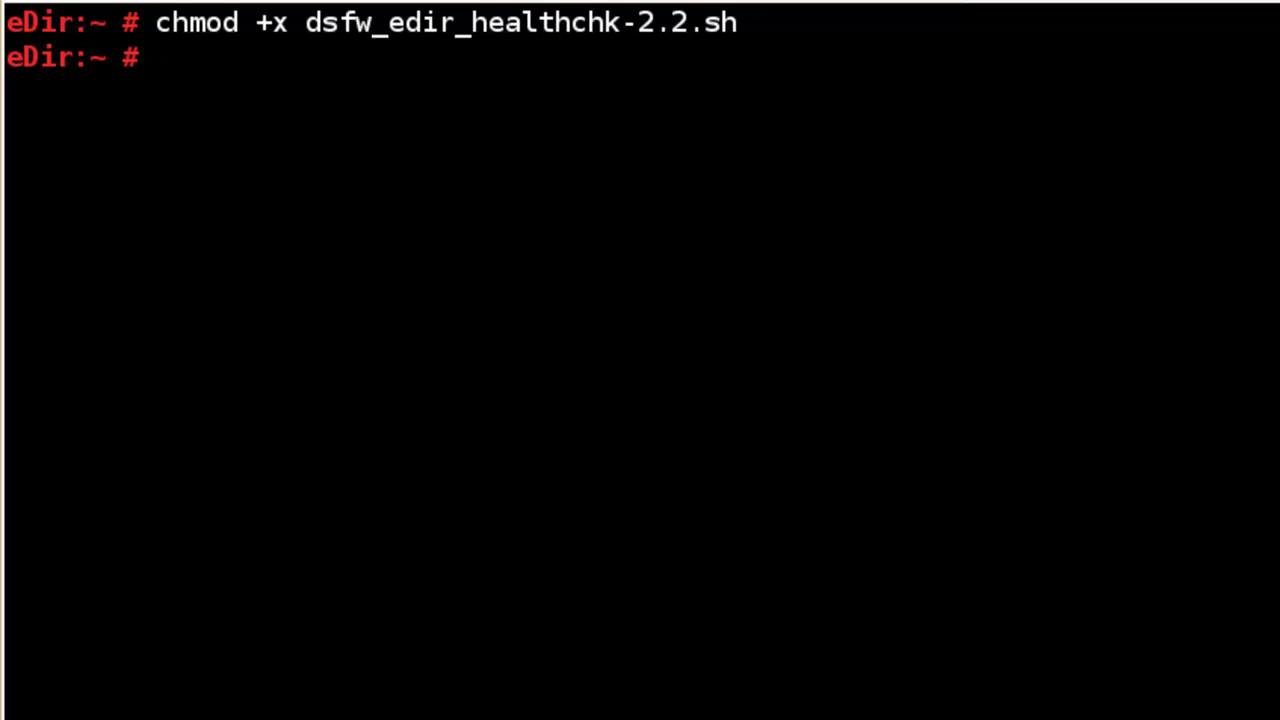
Convert dsfw_edir_healthchk-2.2.sh to UNIX format with dos2unix, and clear the terminal screen
text(dos2unix)
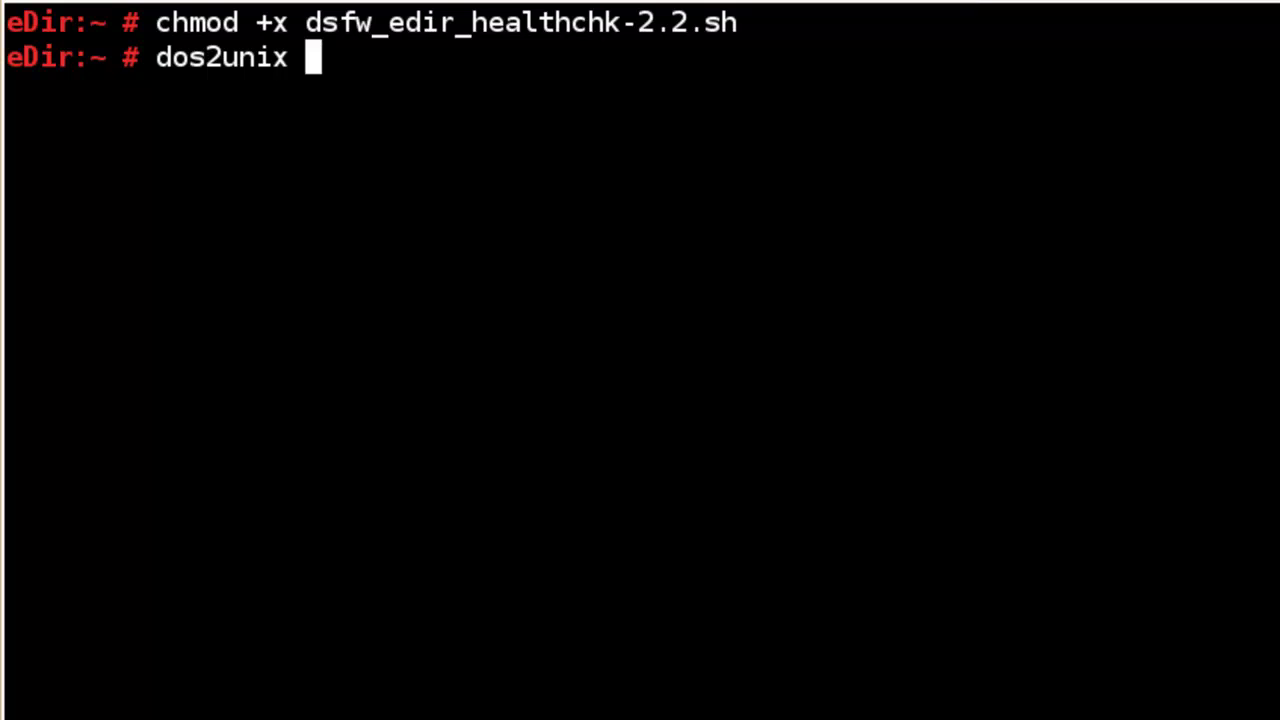
text(d)
text(s)
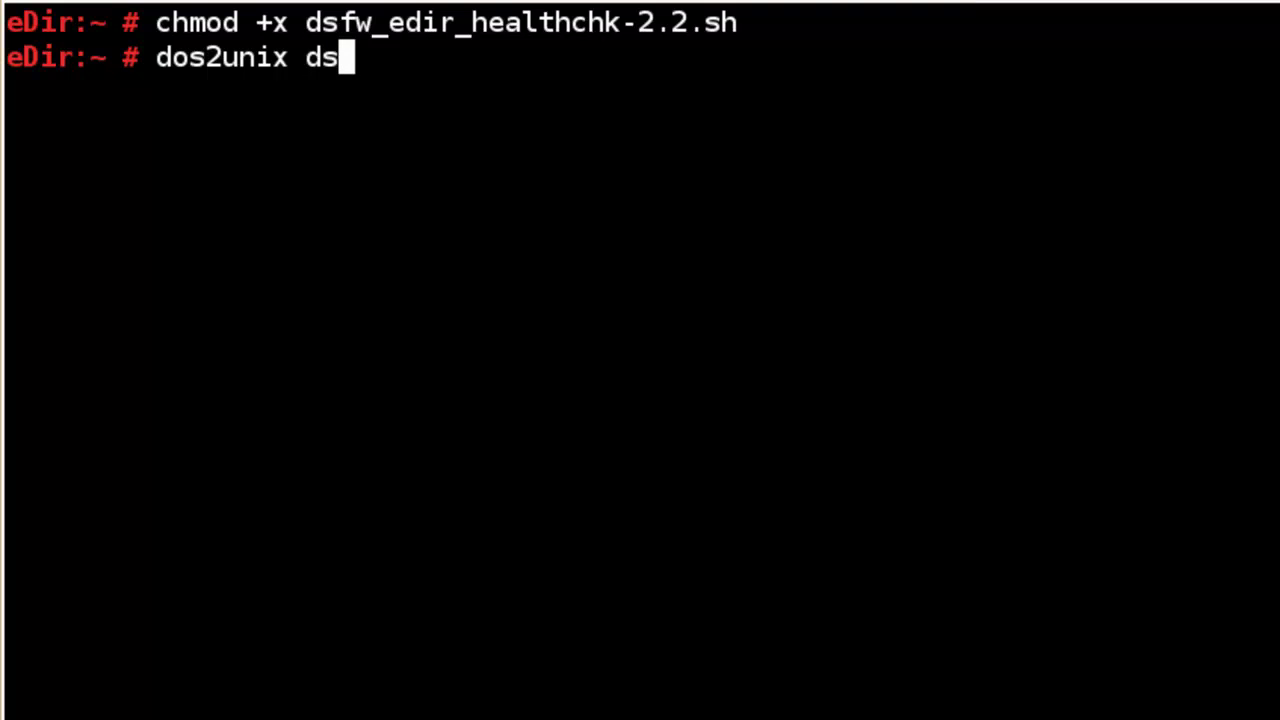
text(fw_E)
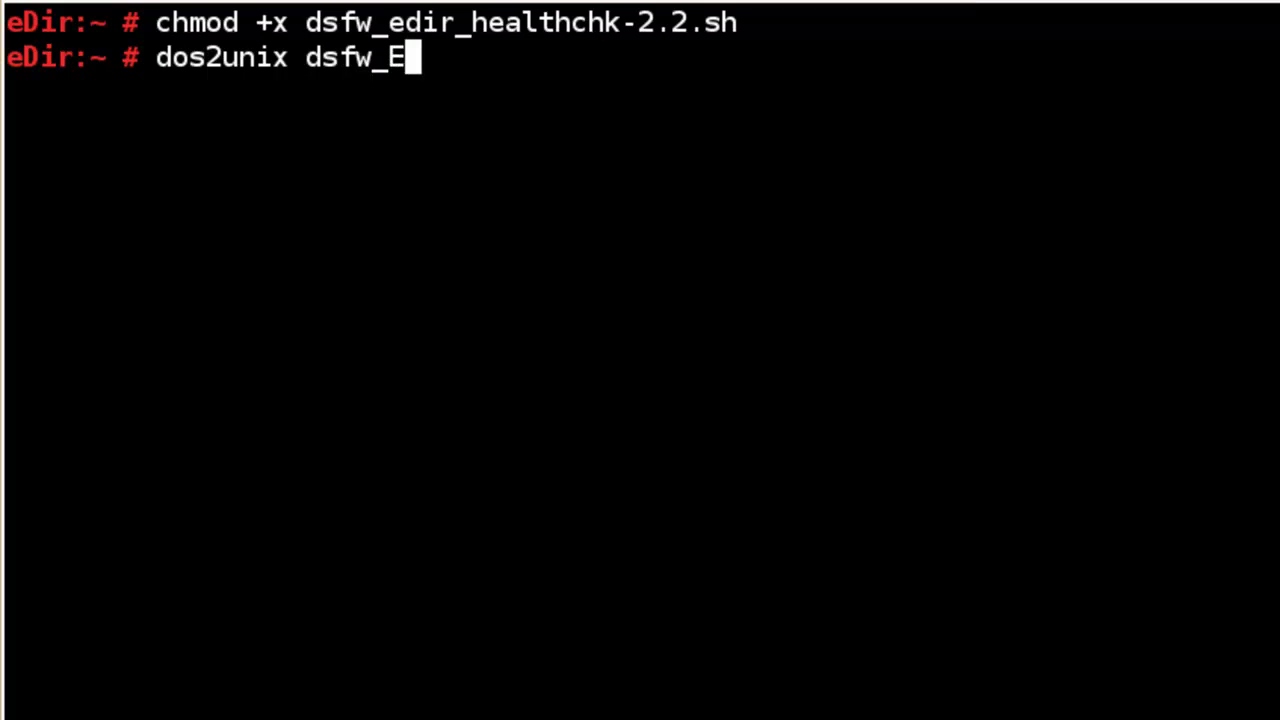
key(BackSpace)
text(e)
key(Tab)
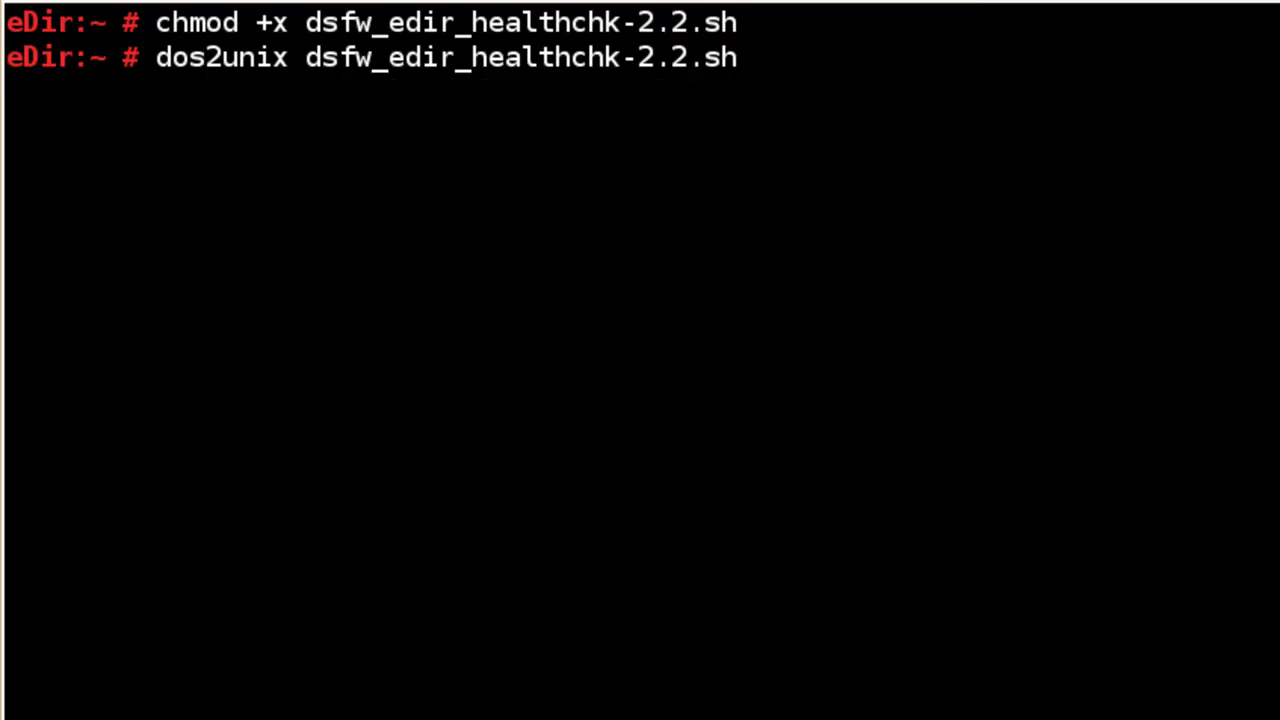
key(Return)
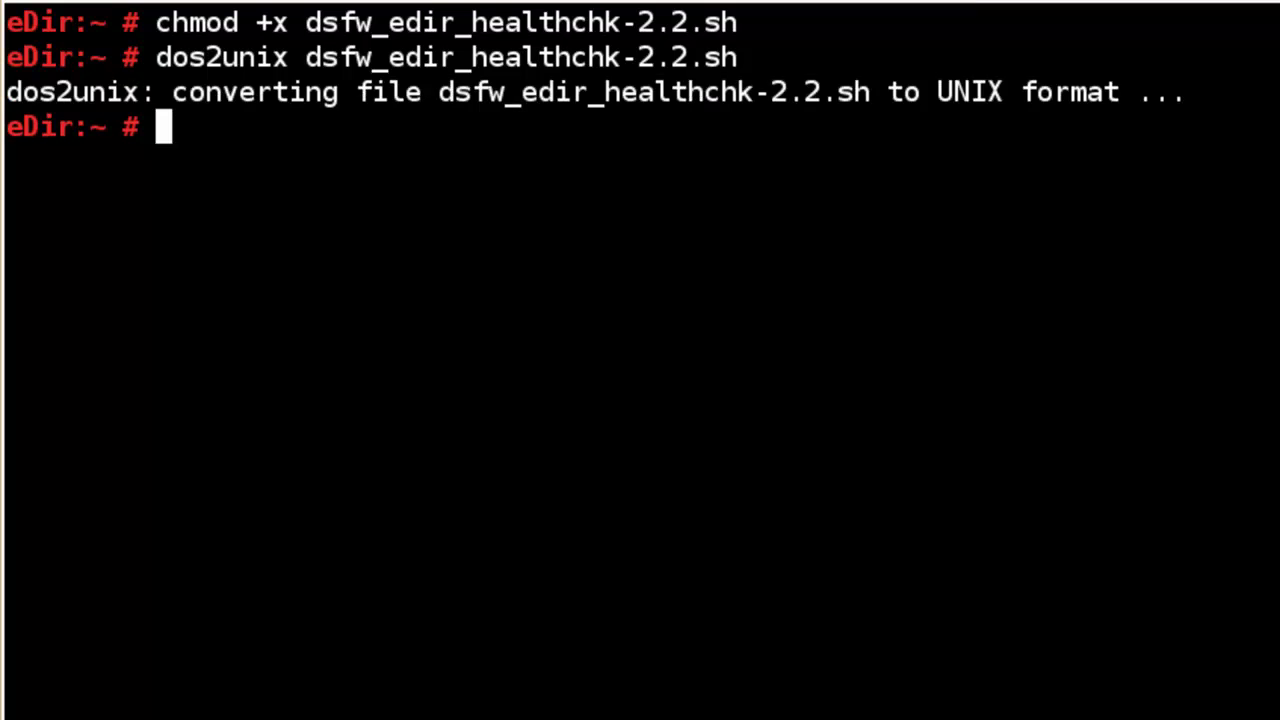
key(ctrl+l)
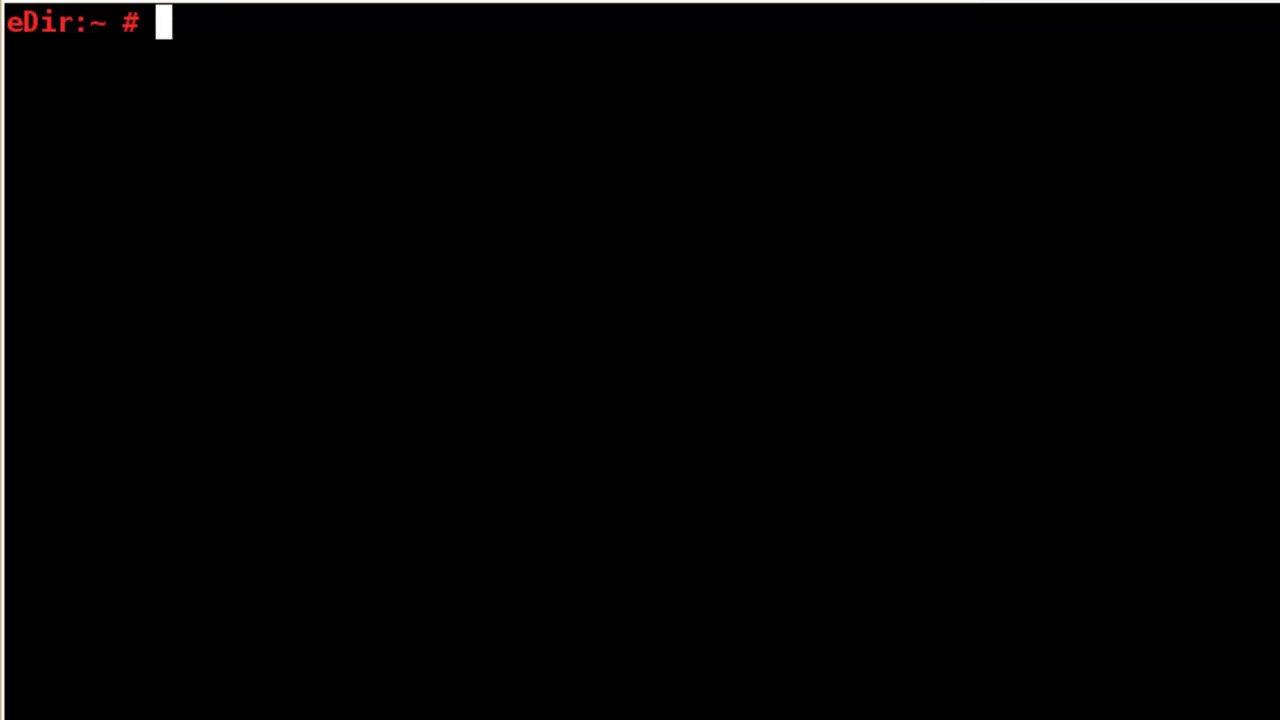
text(dsfw_)
key(Tab)
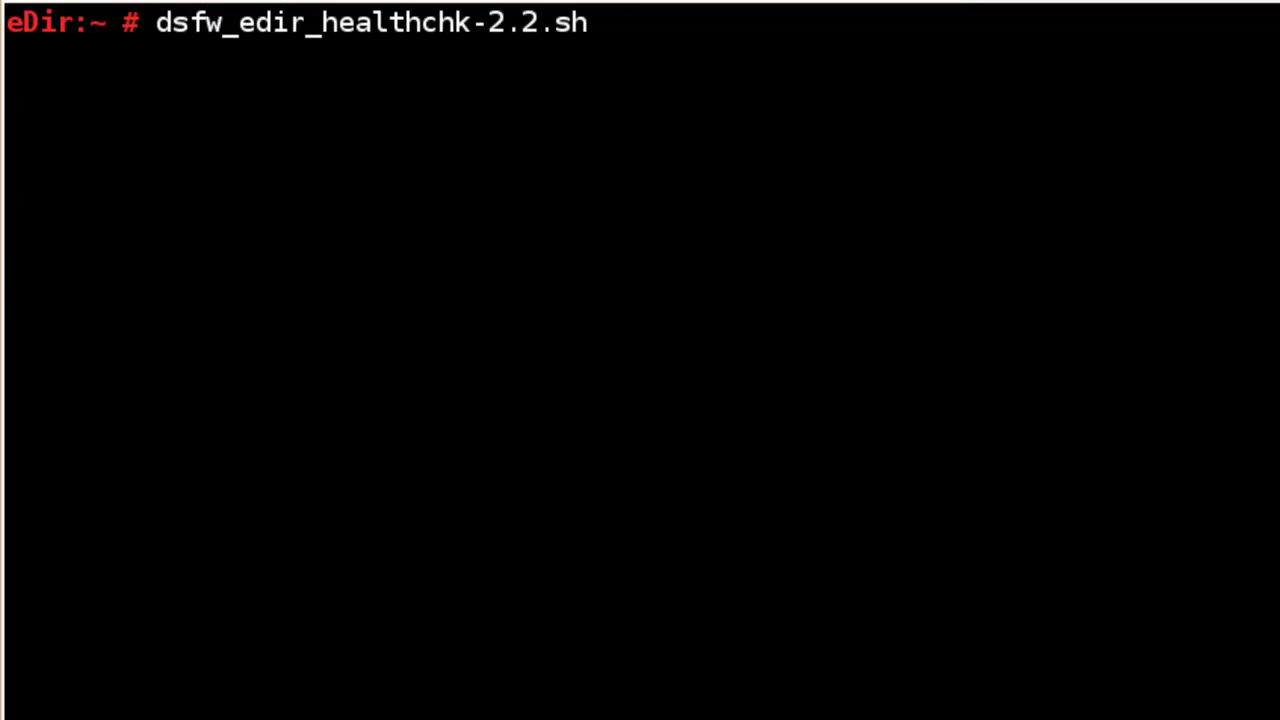
key(Return)
text(y)
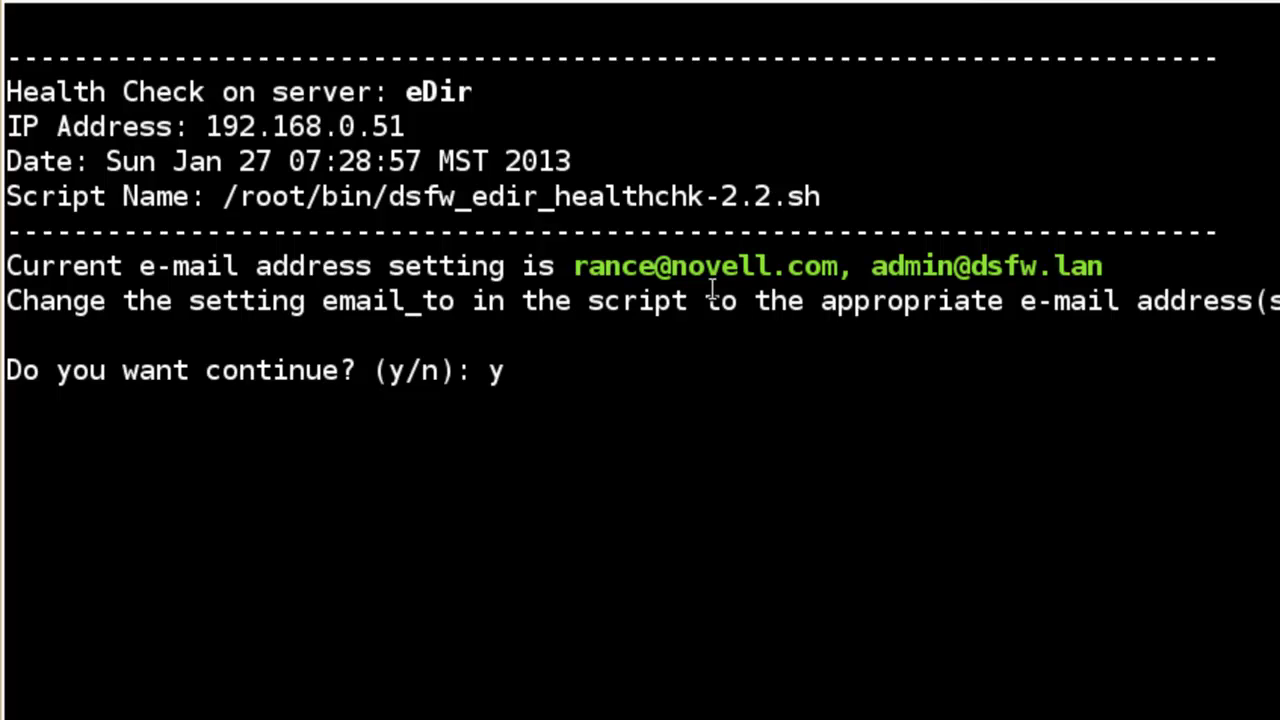
text(n)
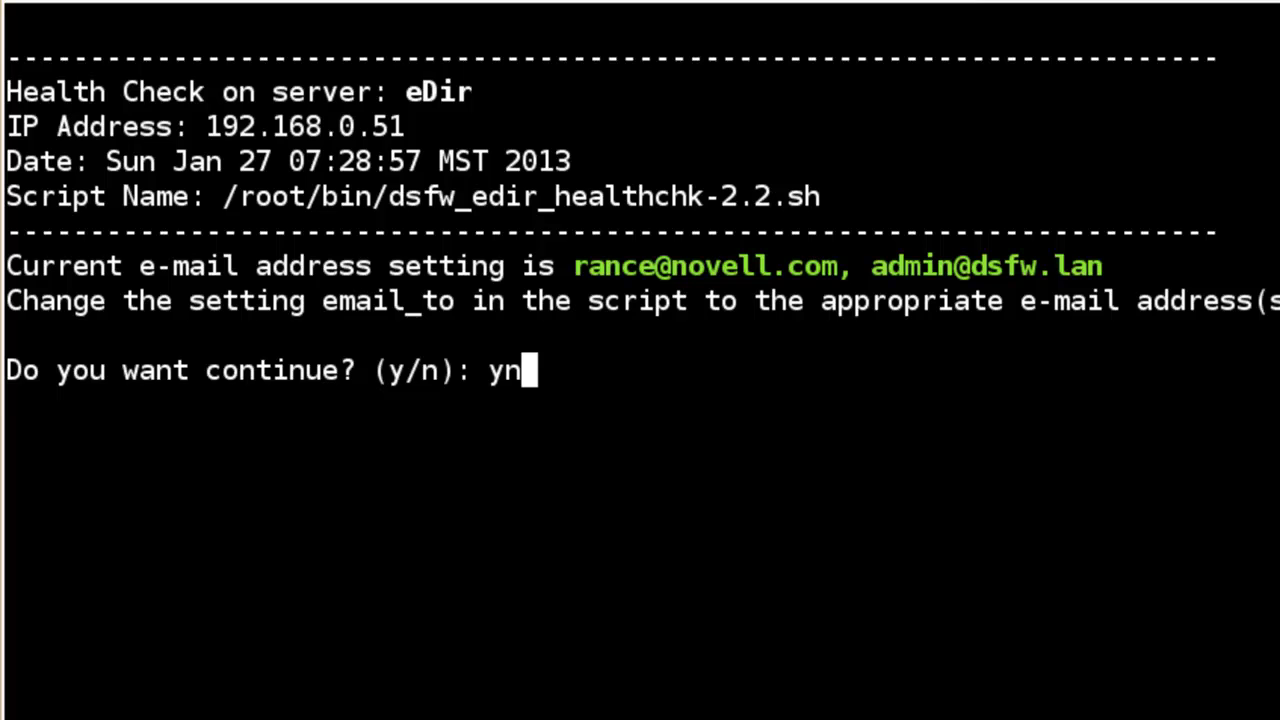
key(Return)
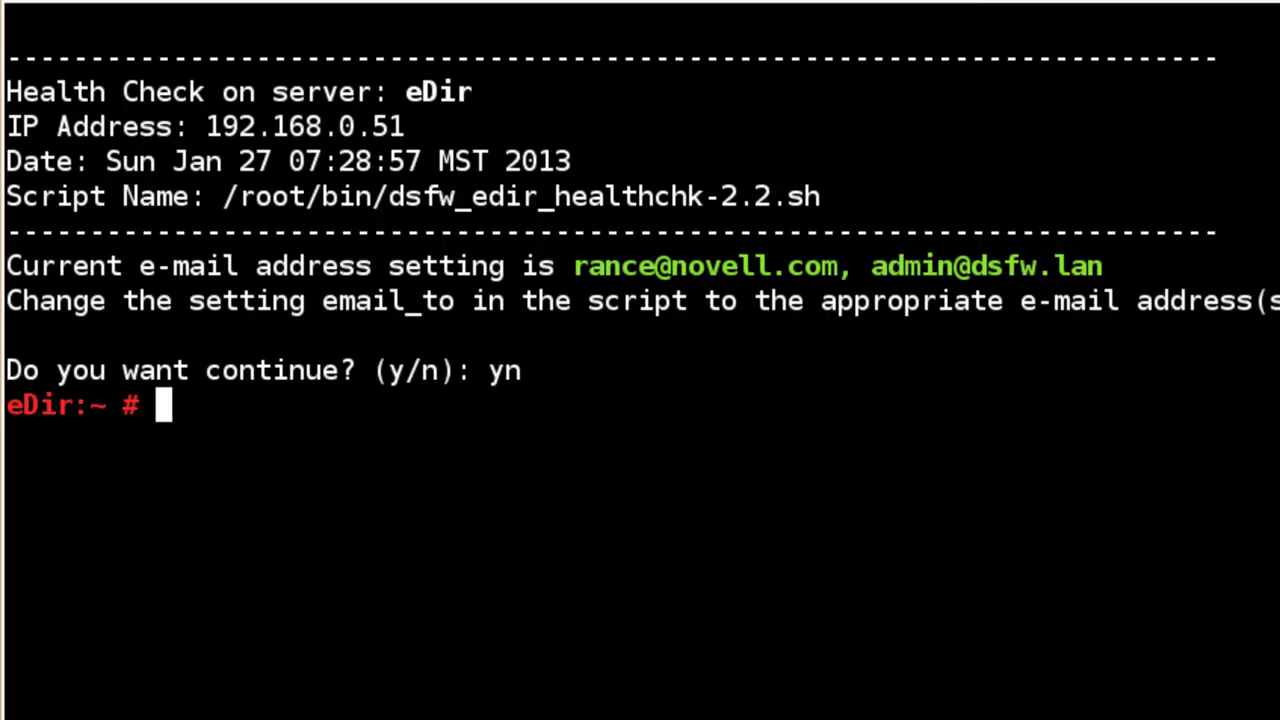
Run dsfw_edir_healthchk-2.2.sh on the eDir server and answer y to continue with the health check
key(Up)
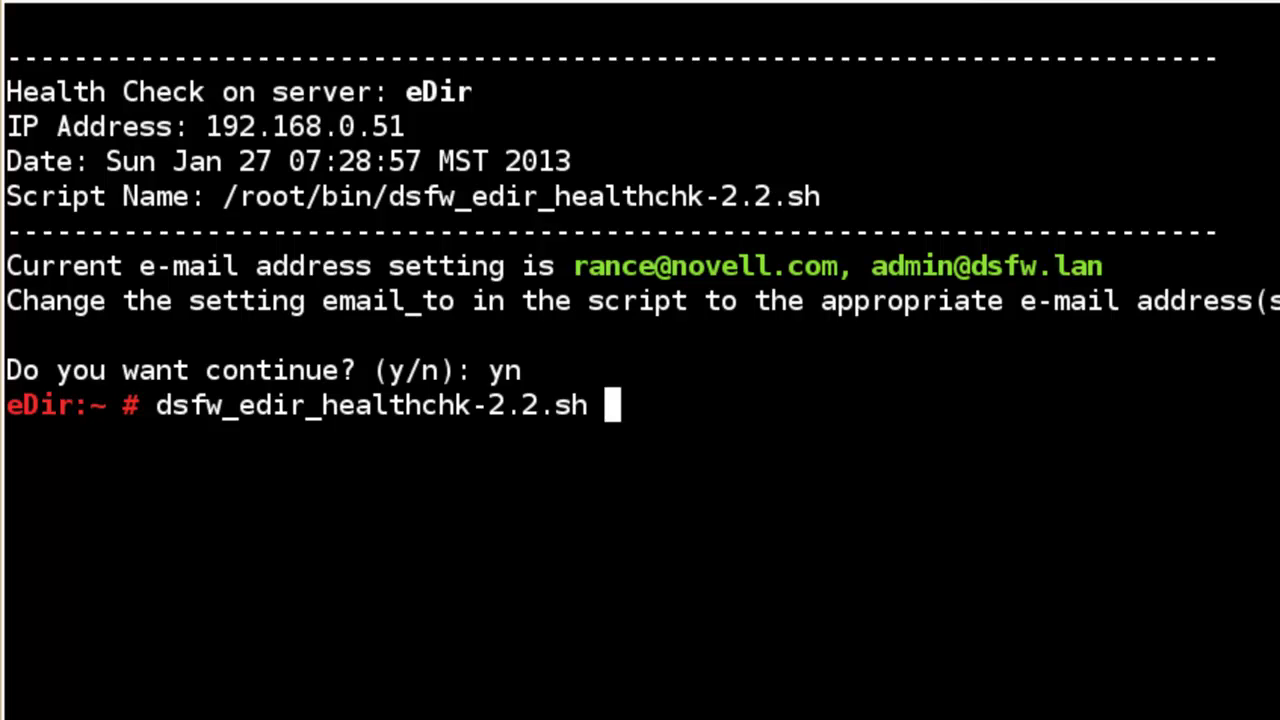
key(Return)
text(y)
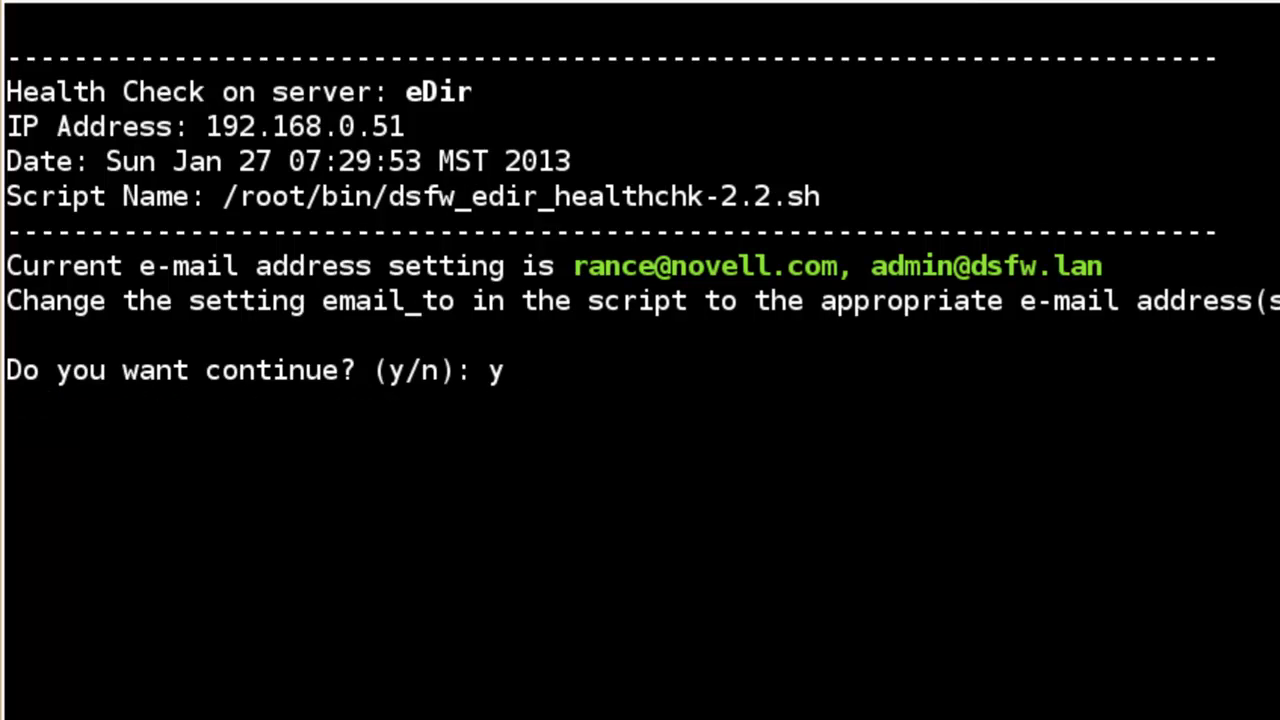
key(Return)
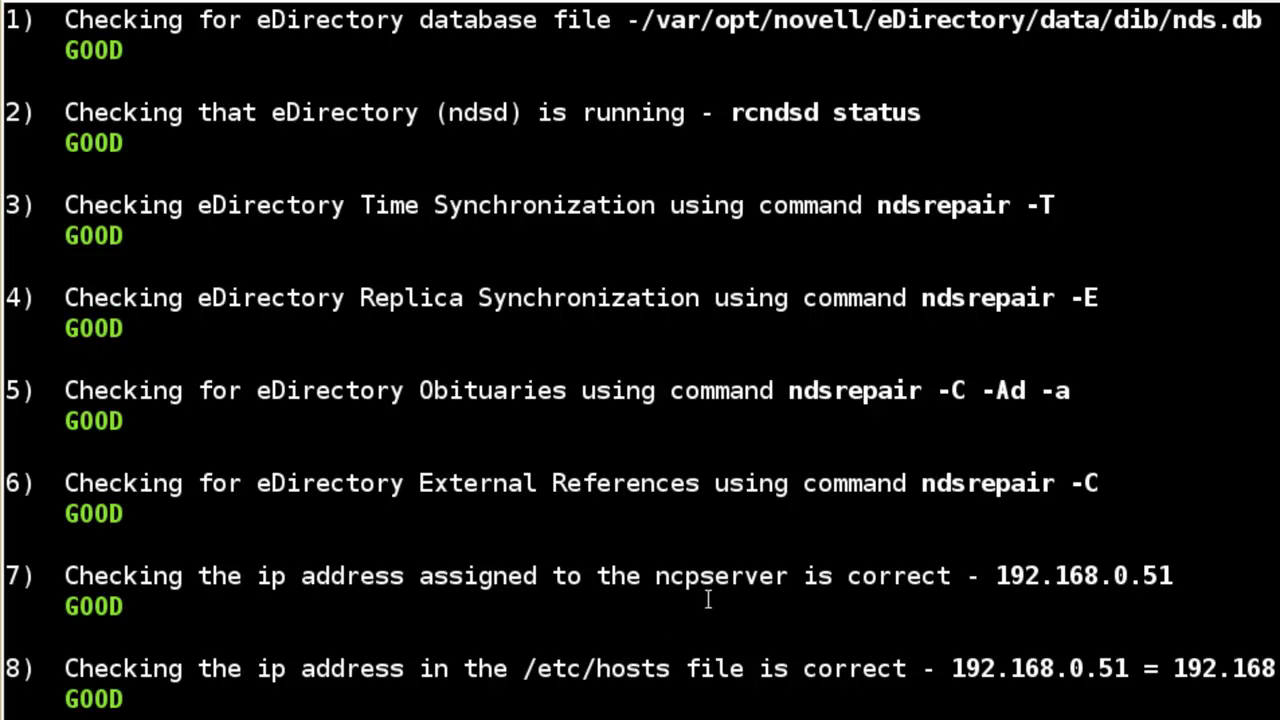
List the server's network addresses with ip a
text(ip a)
key(Return)
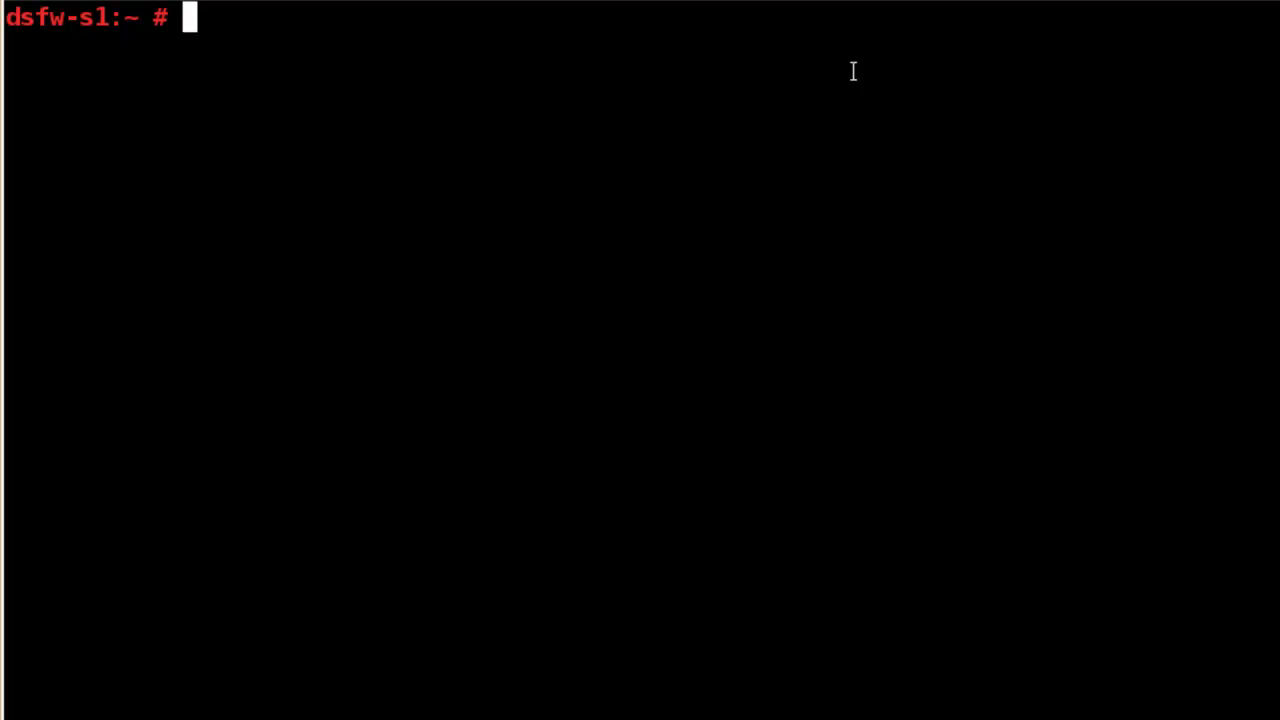
Run dsfw_edir_healthchk-2.2.sh on dsfw-s1, enter the Administrator's password, and answer y to continue with the health check
text(dsfw)
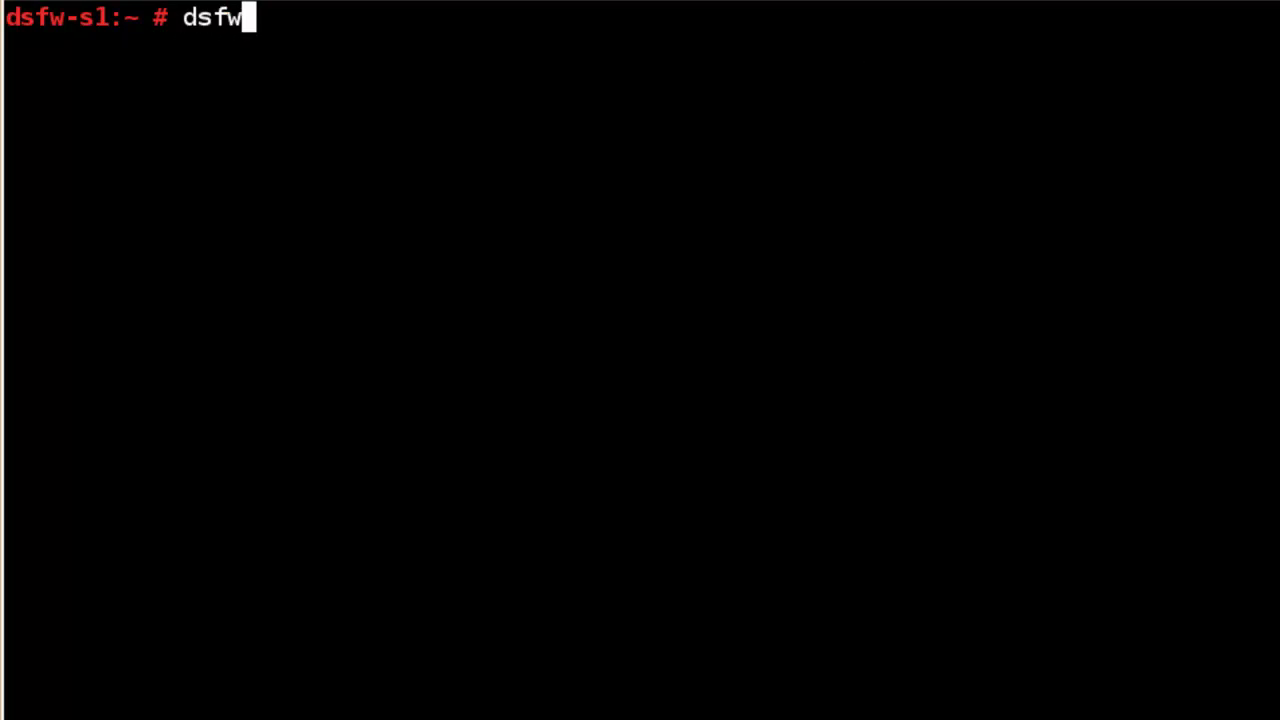
text(_)
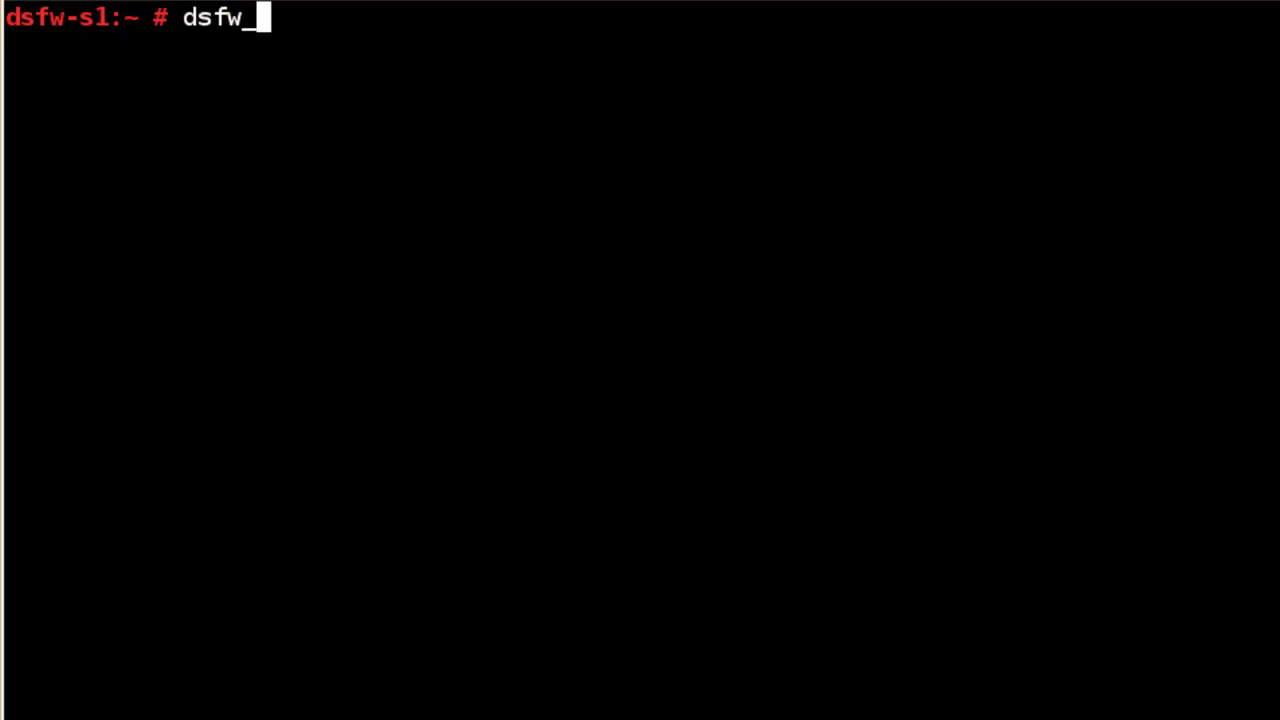
key(Tab)
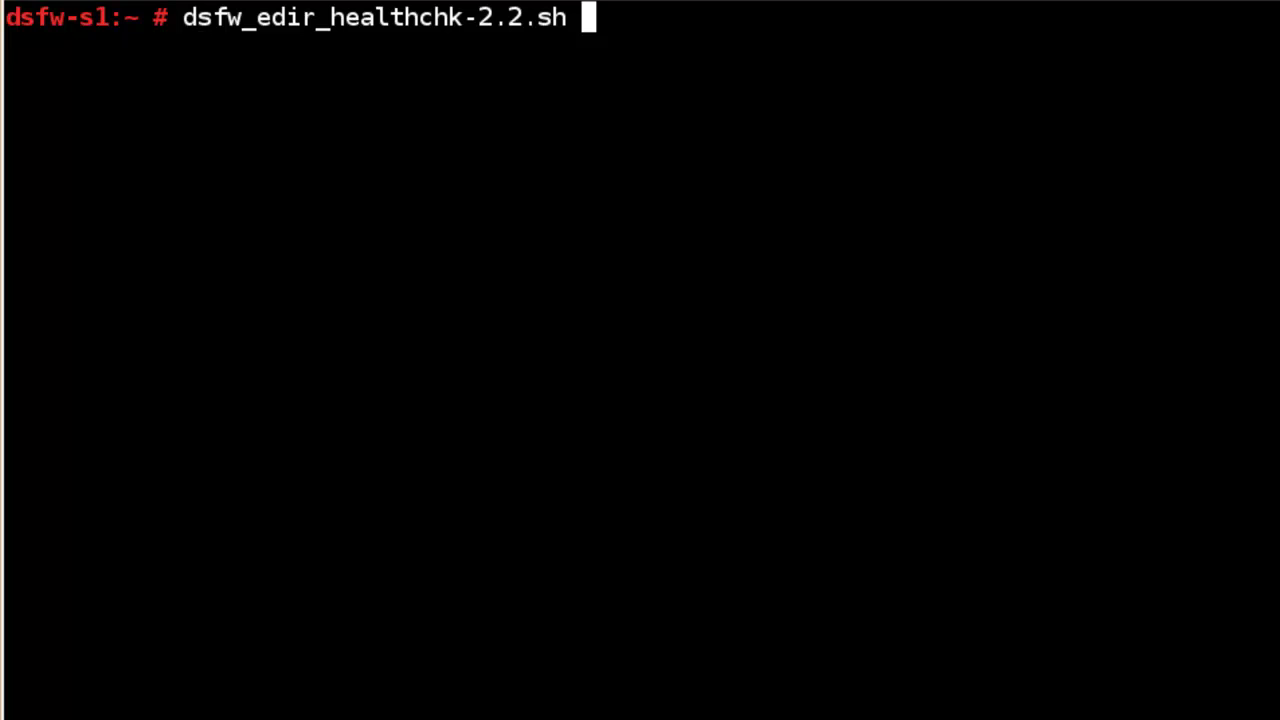
key(Return)
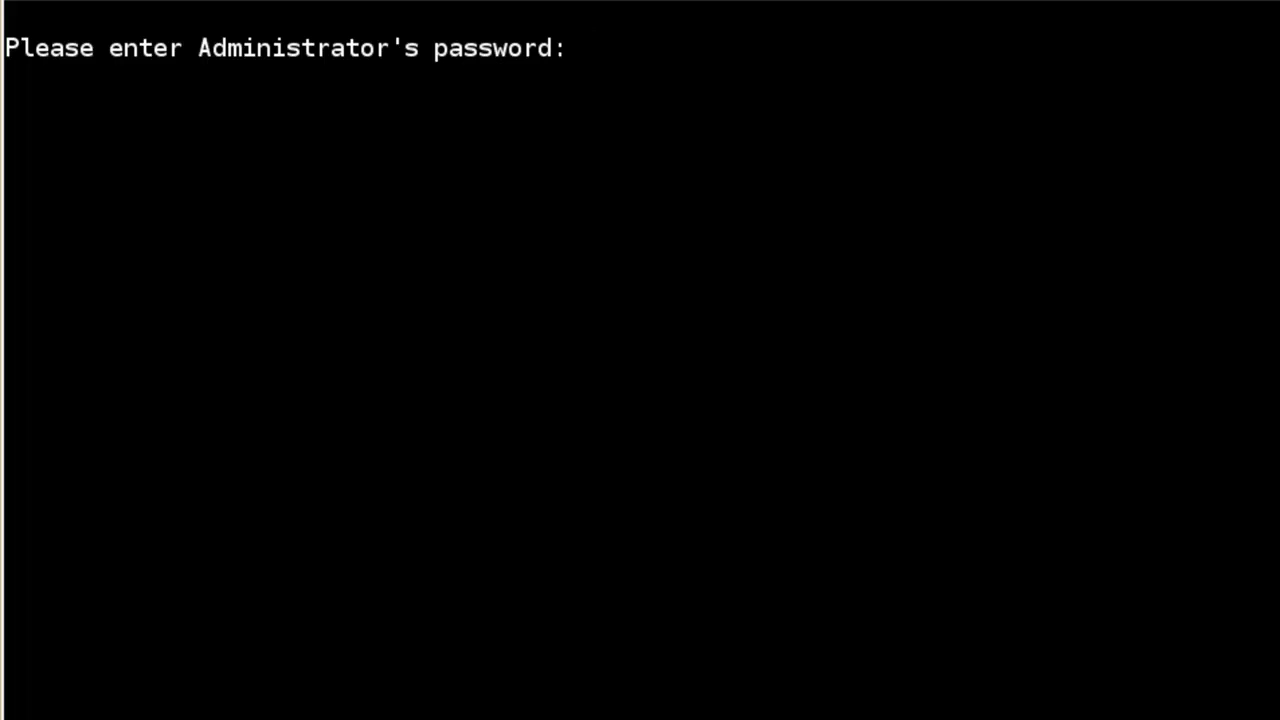
key(Return)
text(y)
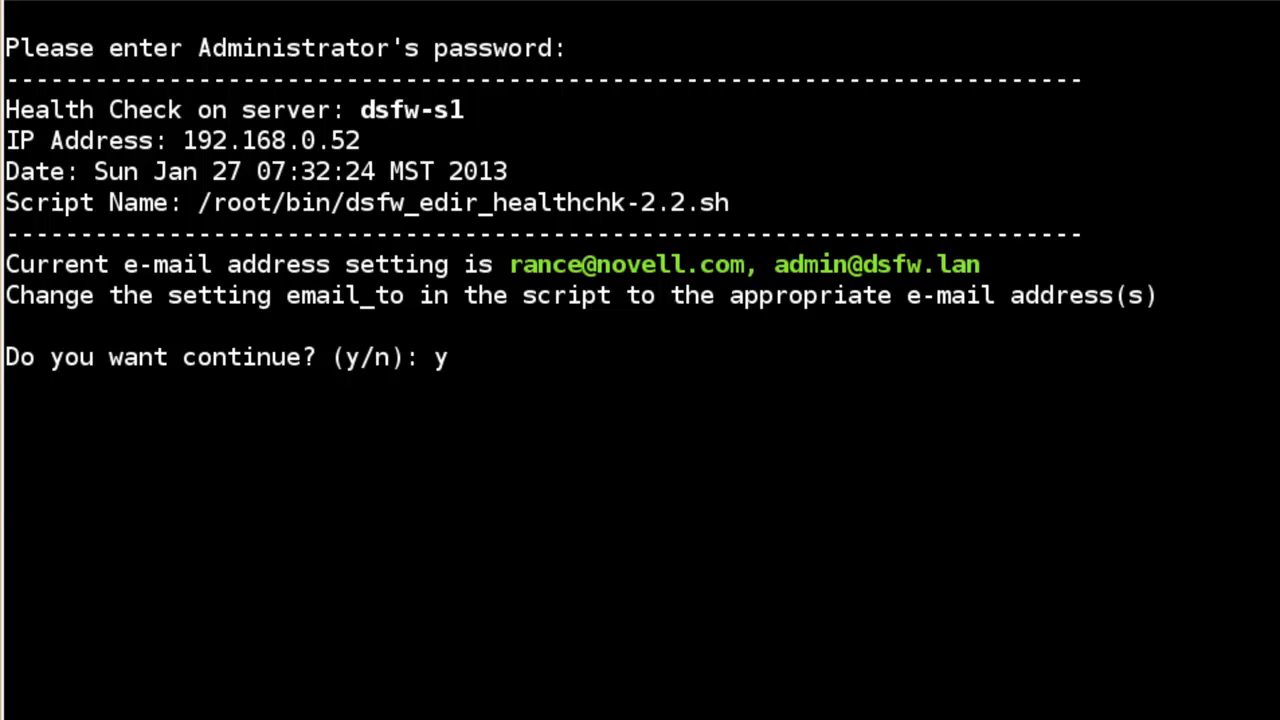
key(Return)
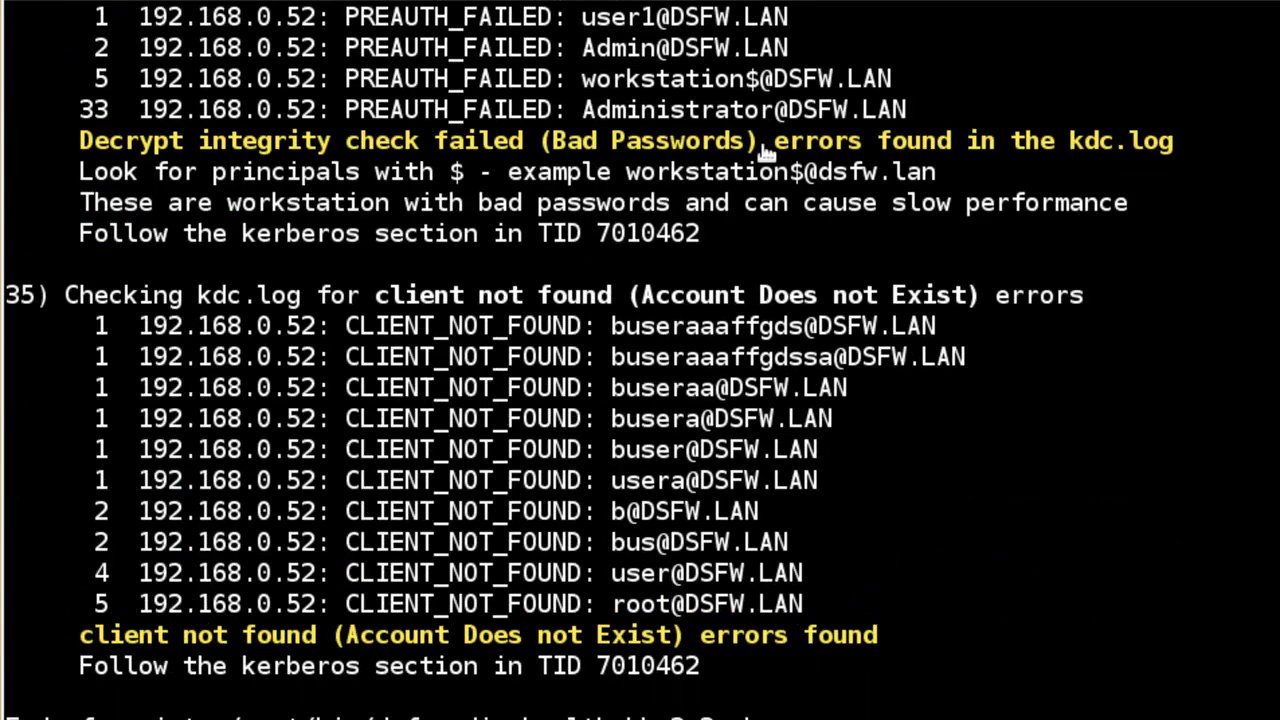
Review the health check results, focusing on the kdc.log checks for bad passwords and client not found errors
scroll(1223, 337, up, 15)
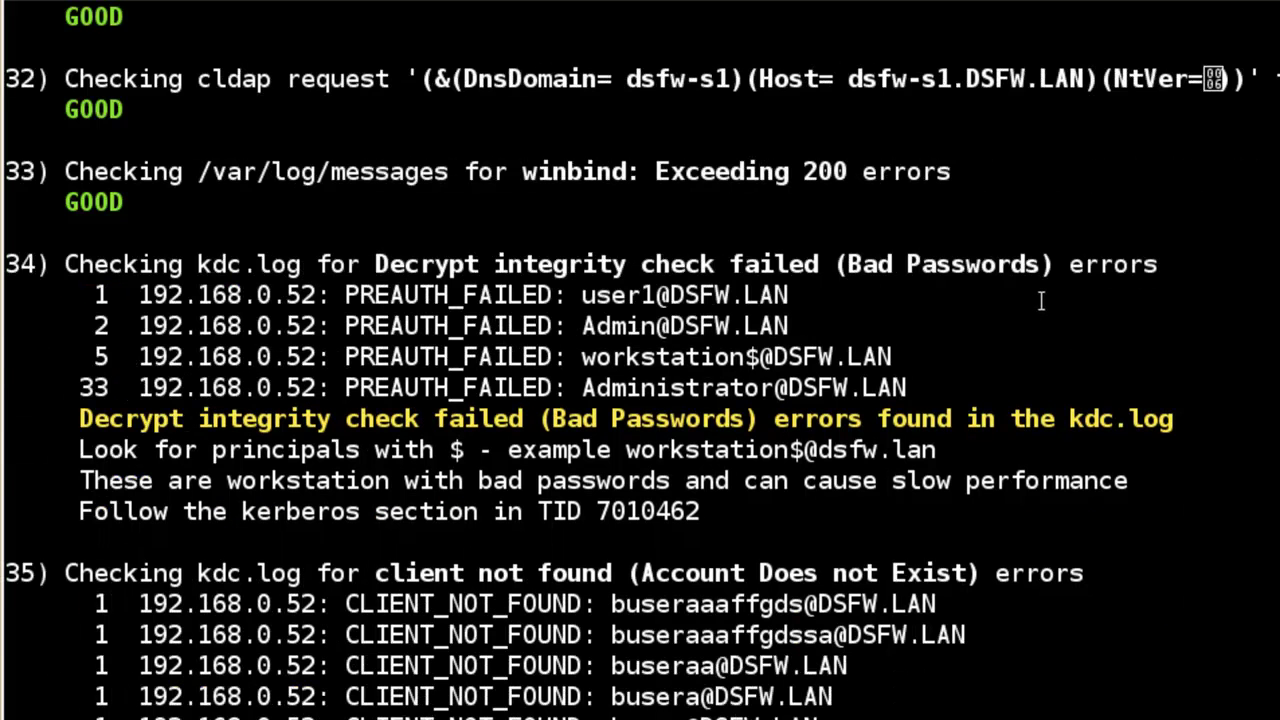
scroll(1042, 300, up, 1)
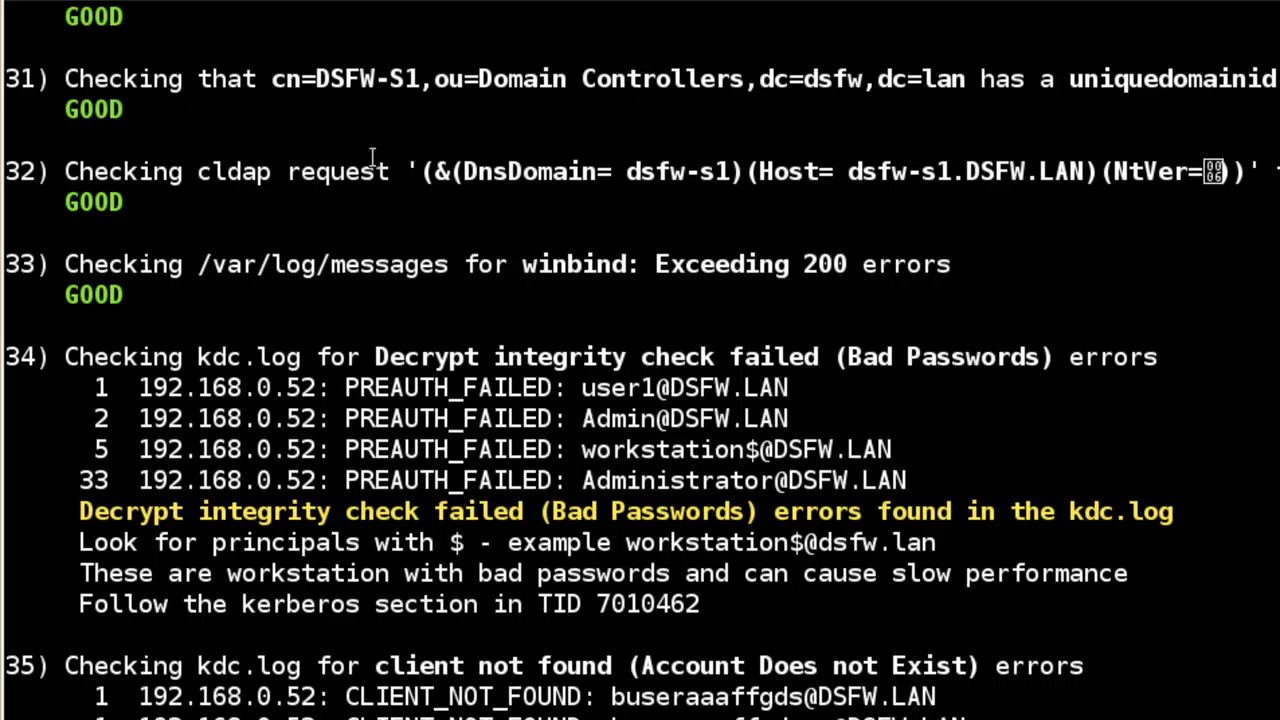
scroll(376, 160, down, 1)
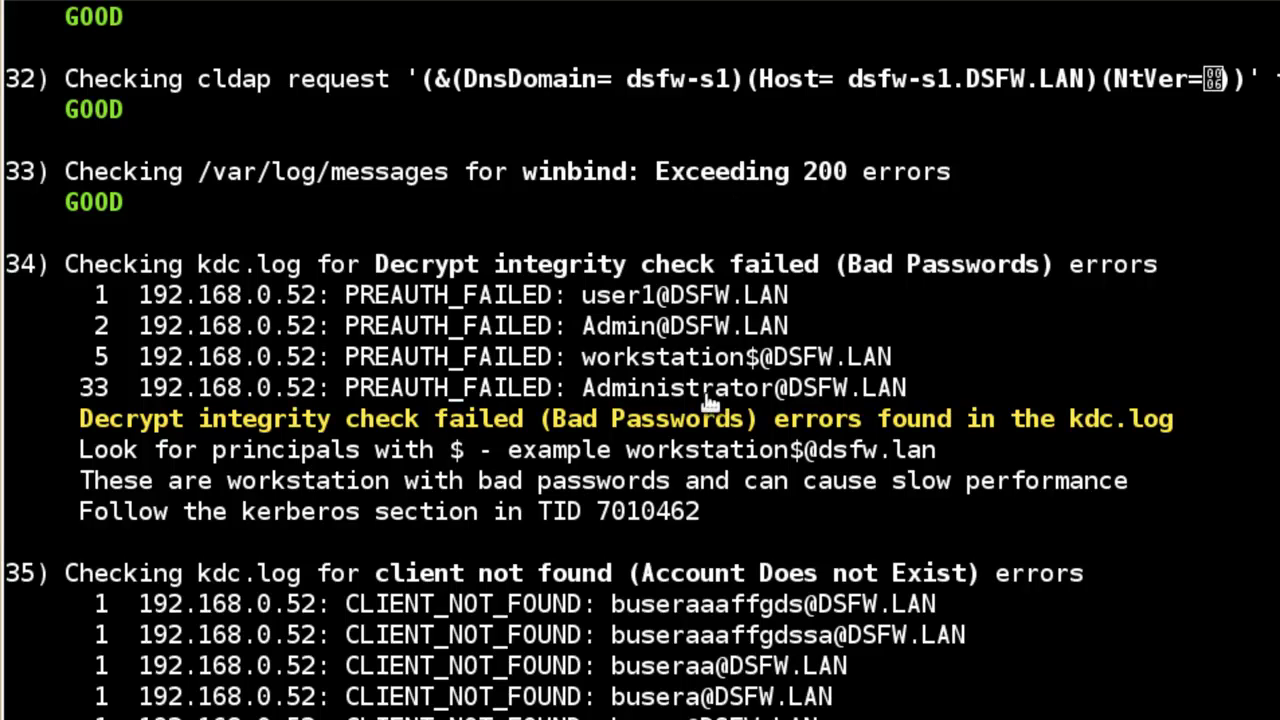
scroll(897, 420, down, 1)
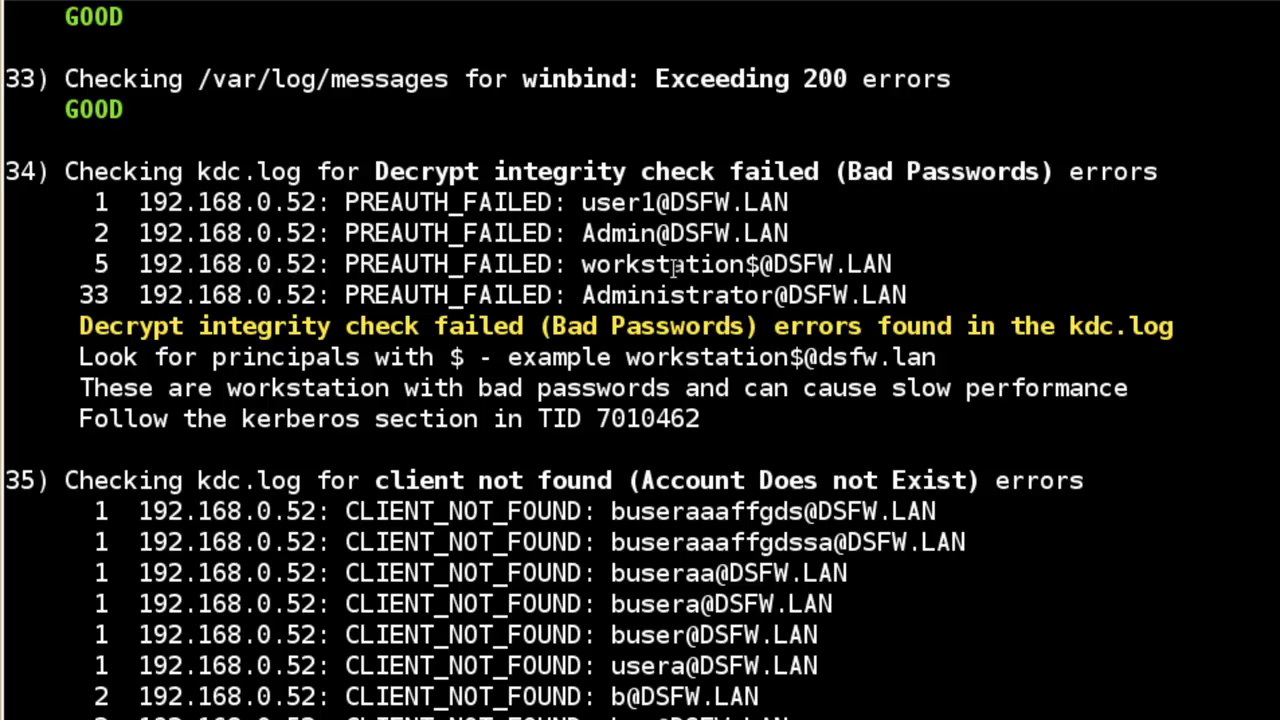
scroll(676, 268, down, 1)
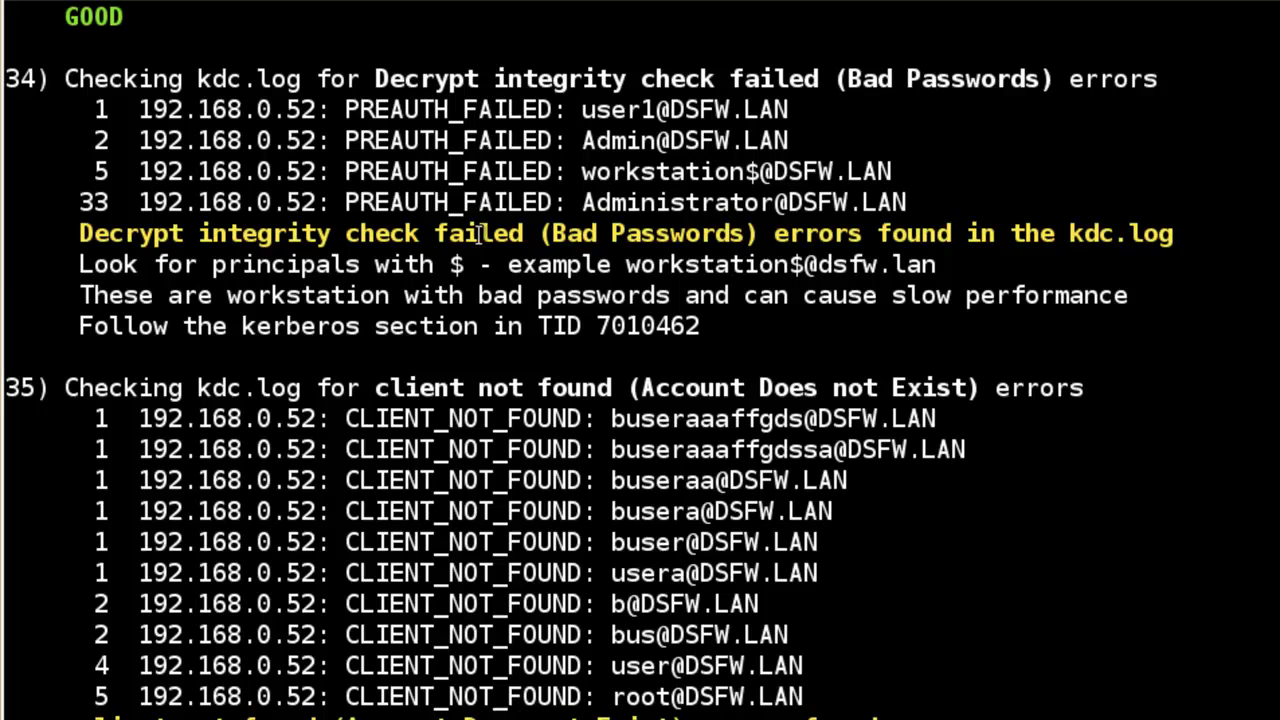
scroll(480, 233, down, 1)
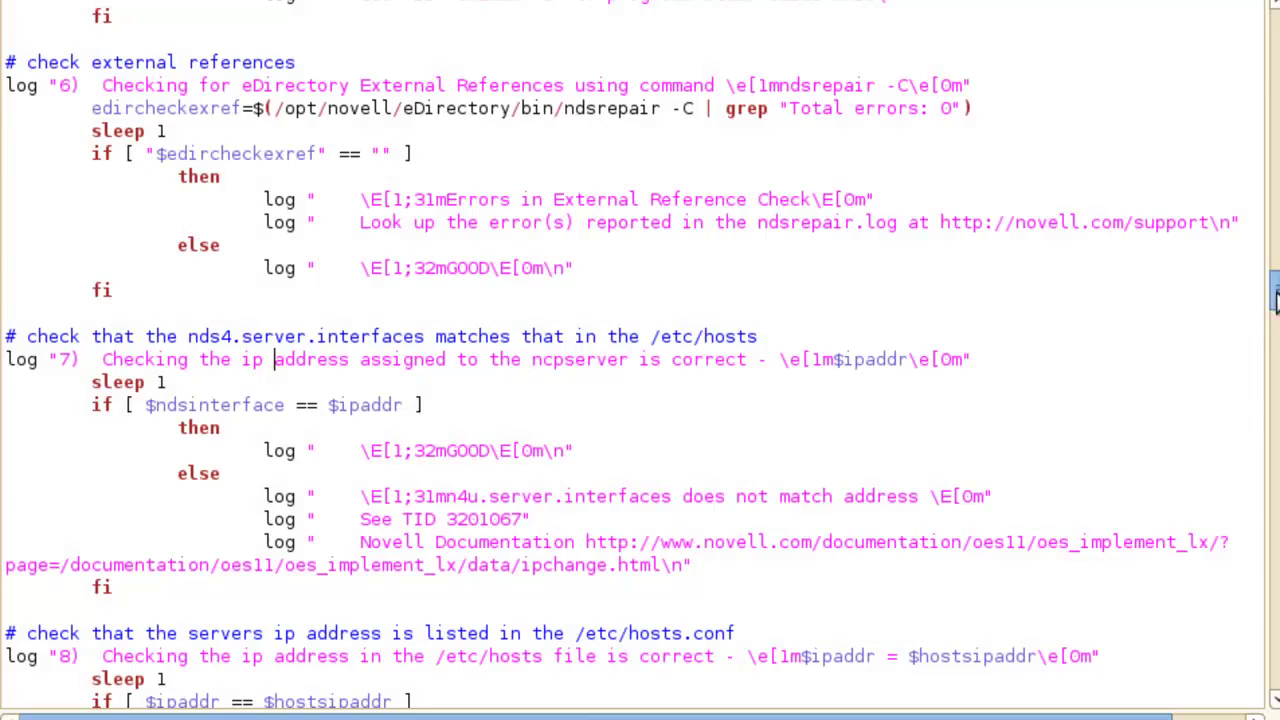
Examine the email_to and emailsetting lines near the beginning of the health check script
drag(1275, 300, 1248, 45)
scroll(1248, 45, up, 1)
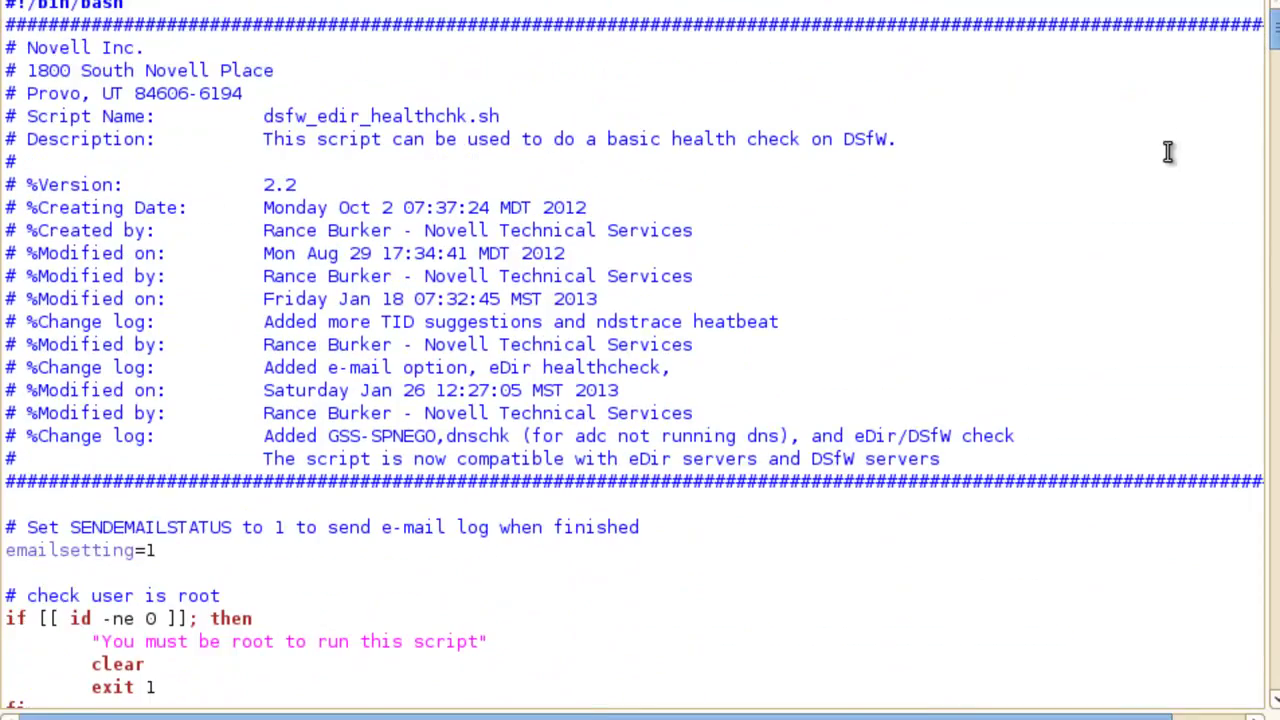
scroll(1168, 152, down, 6)
scroll(1168, 152, down, 1)
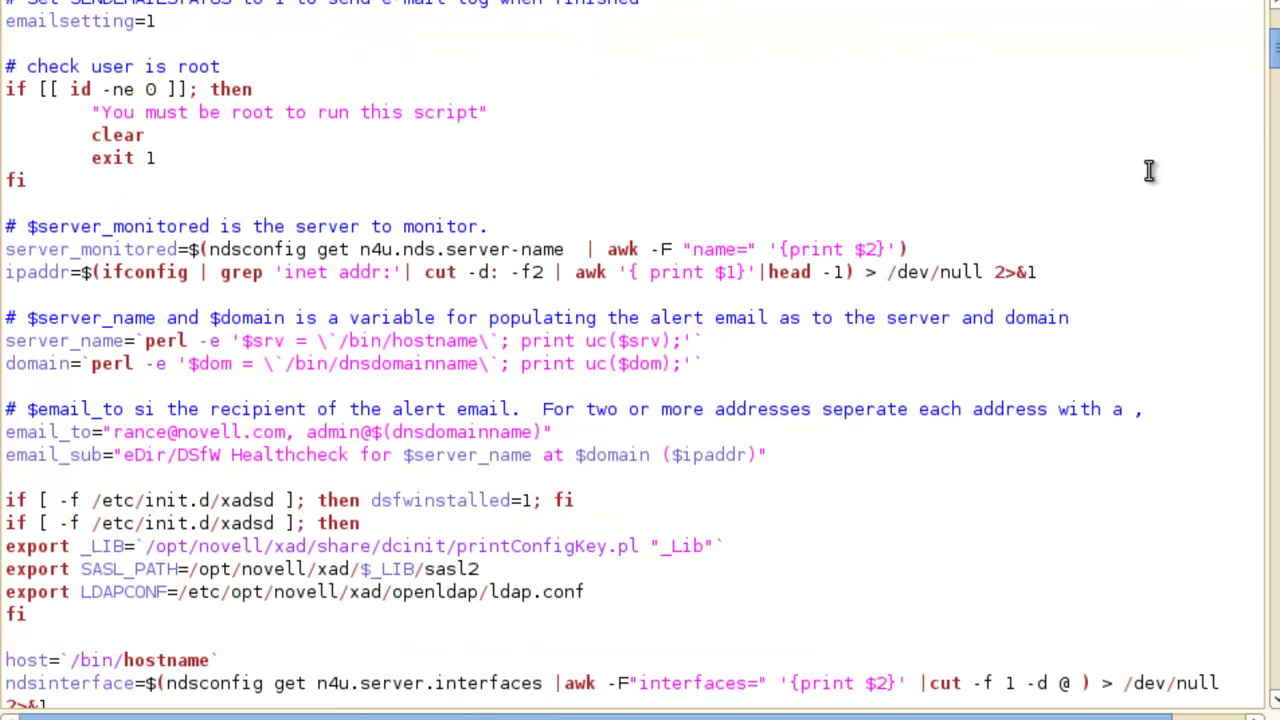
double_click(81, 432)
scroll(330, 418, up, 1)
click(180, 110)
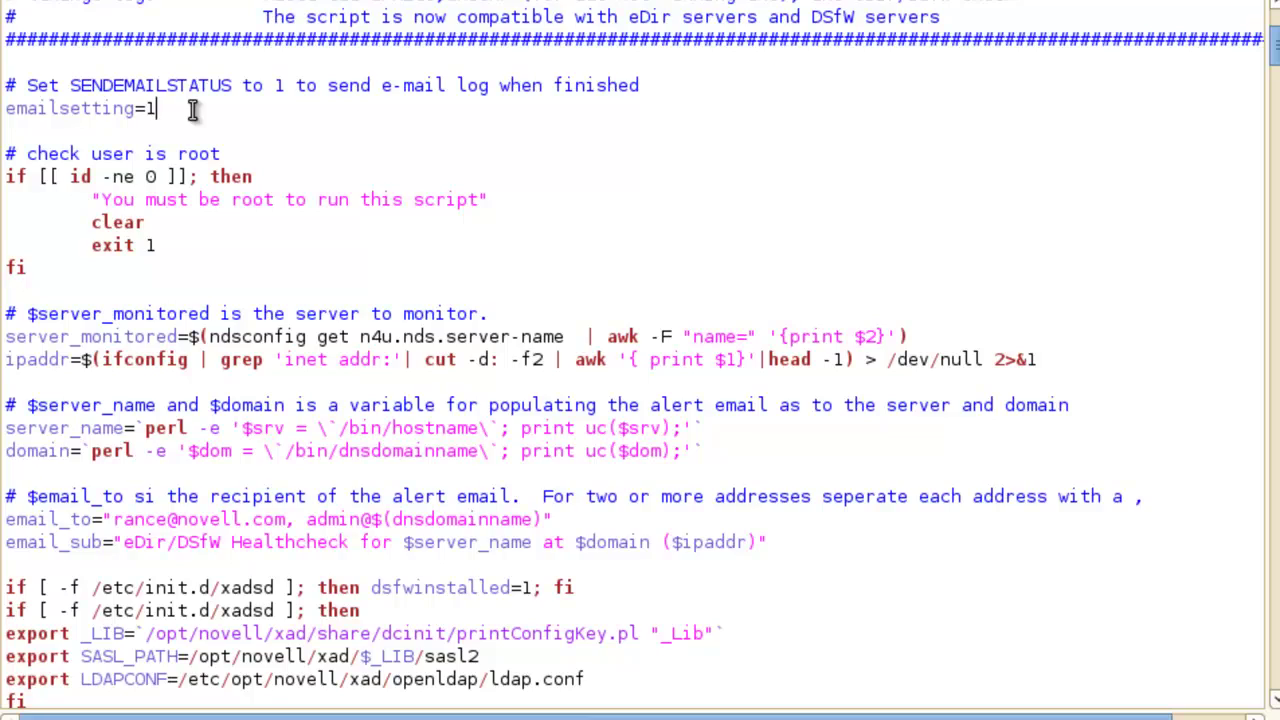
Examine the script's e-mail and logging functions, DSfW service checks, and eDirectory obituary and external reference checks
scroll(192, 110, down, 2)
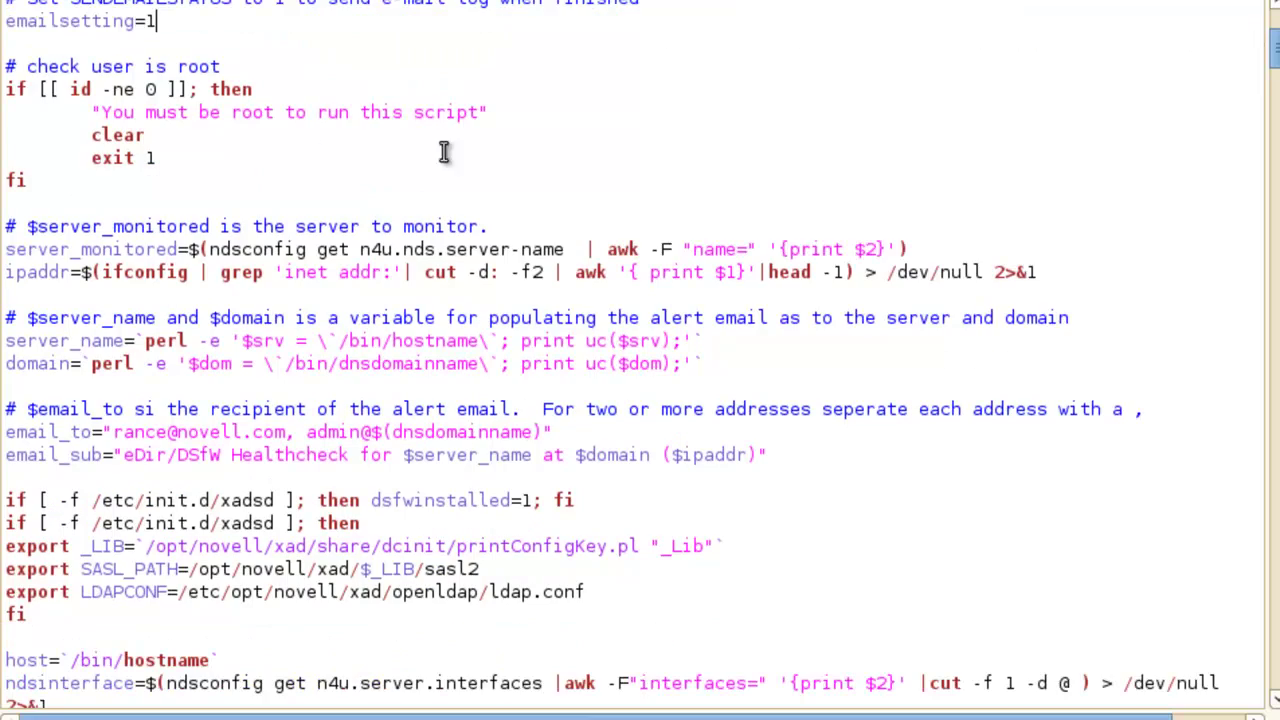
scroll(898, 203, down, 20)
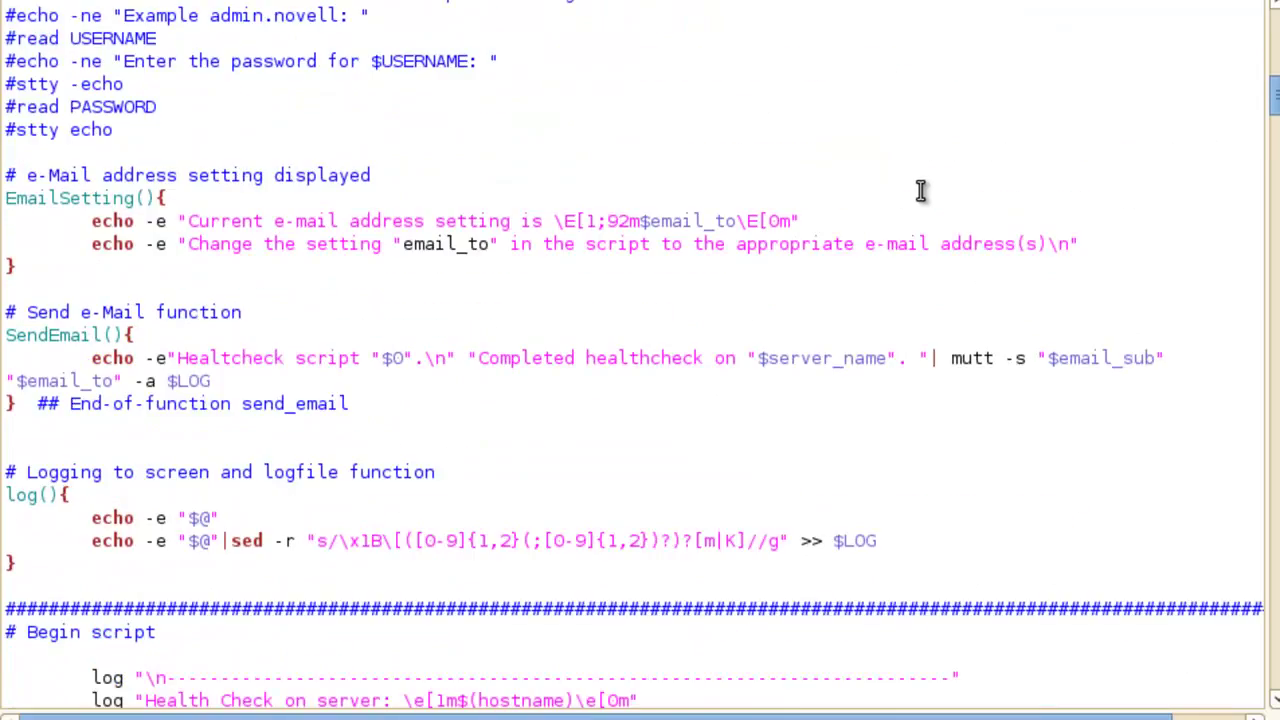
scroll(919, 191, down, 9)
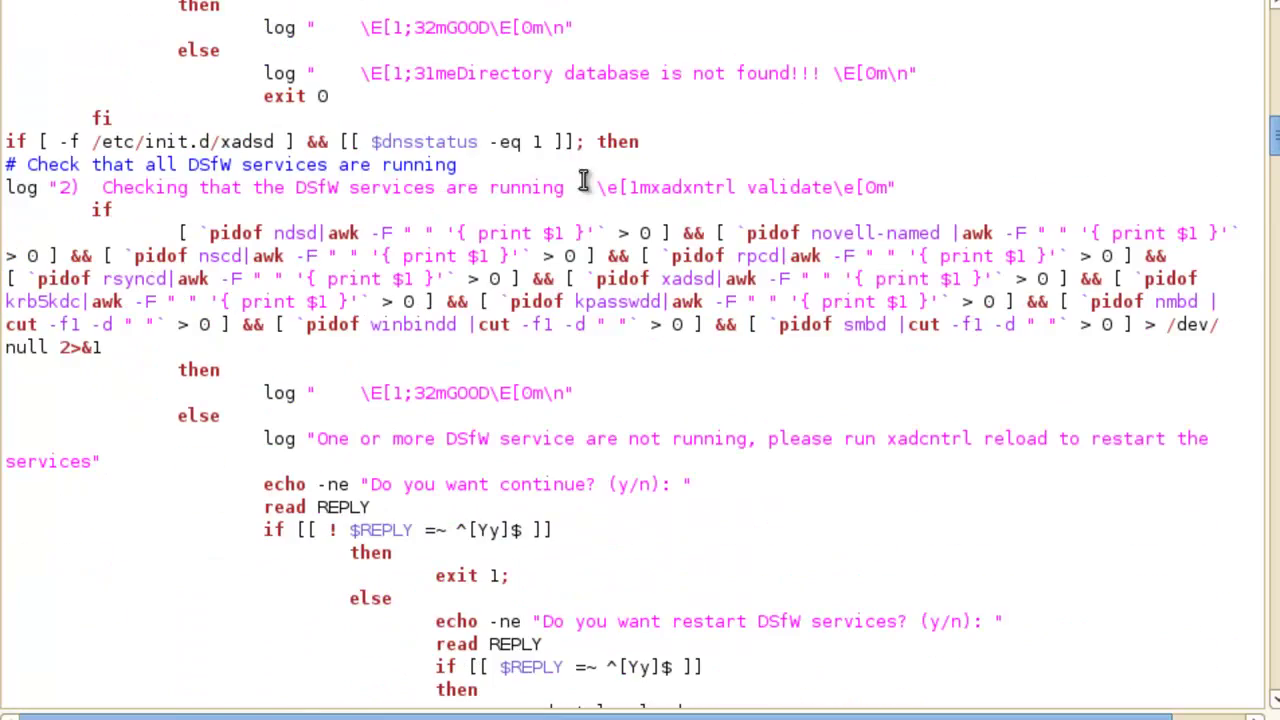
scroll(580, 155, down, 14)
scroll(586, 158, up, 8)
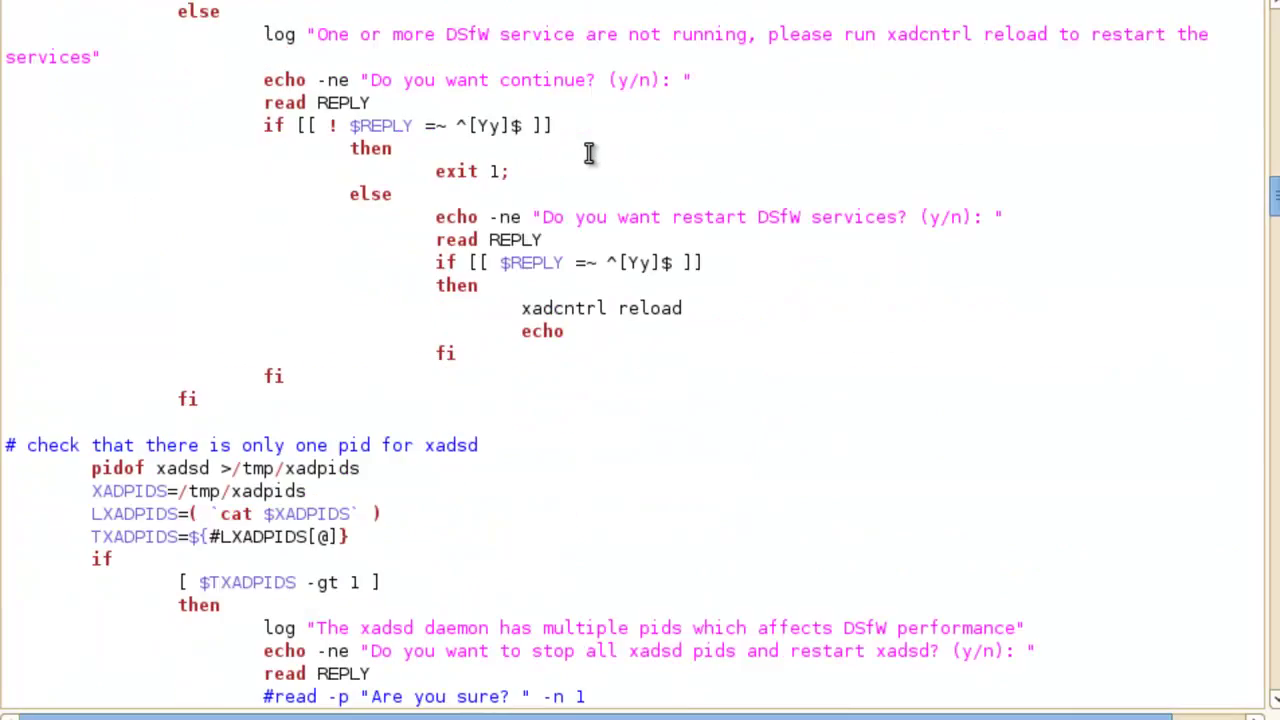
scroll(600, 152, down, 18)
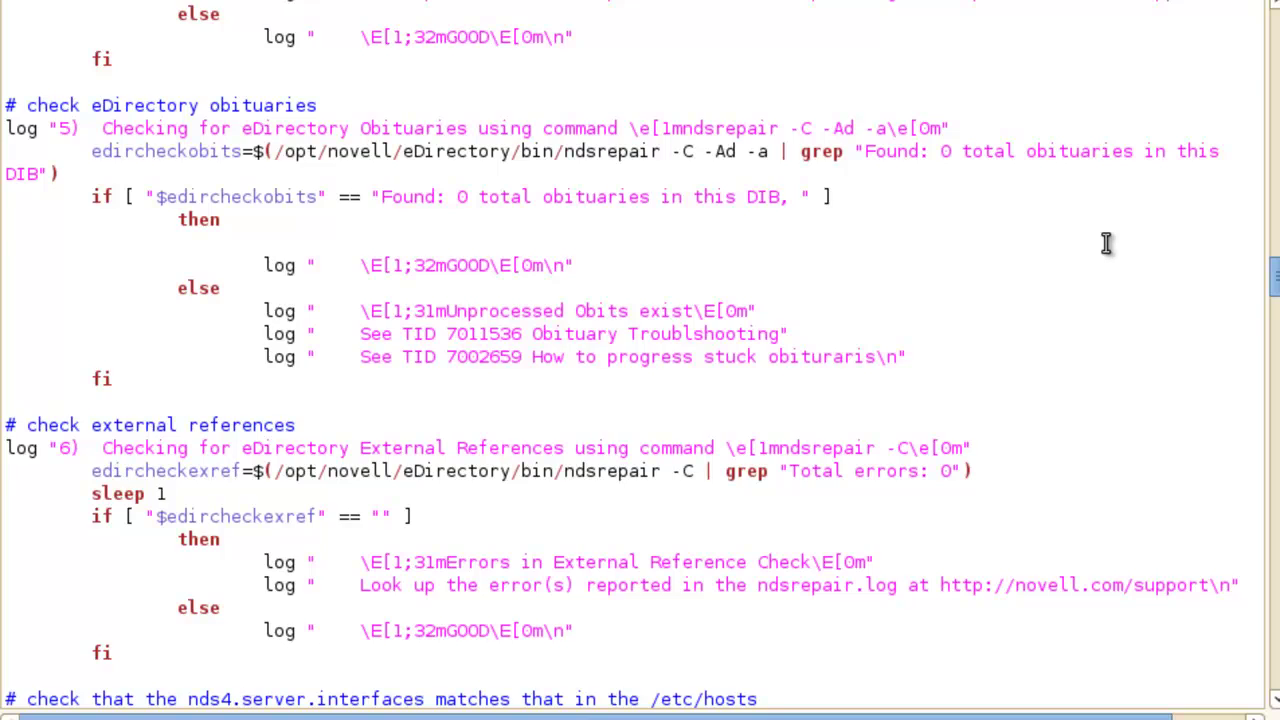
scroll(1106, 245, down, 3)
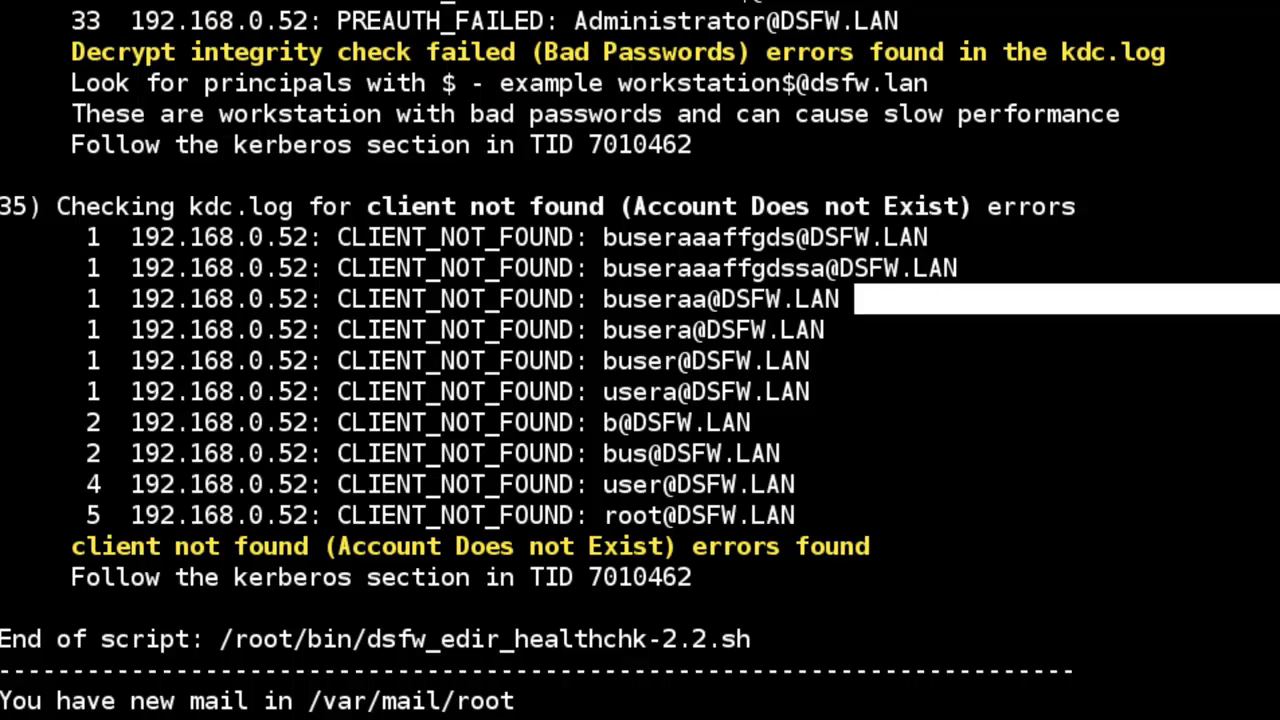
Set the terminal profile to use colors from the system theme, and review the health check results in those colors
key(alt+e)
click(135, 88)
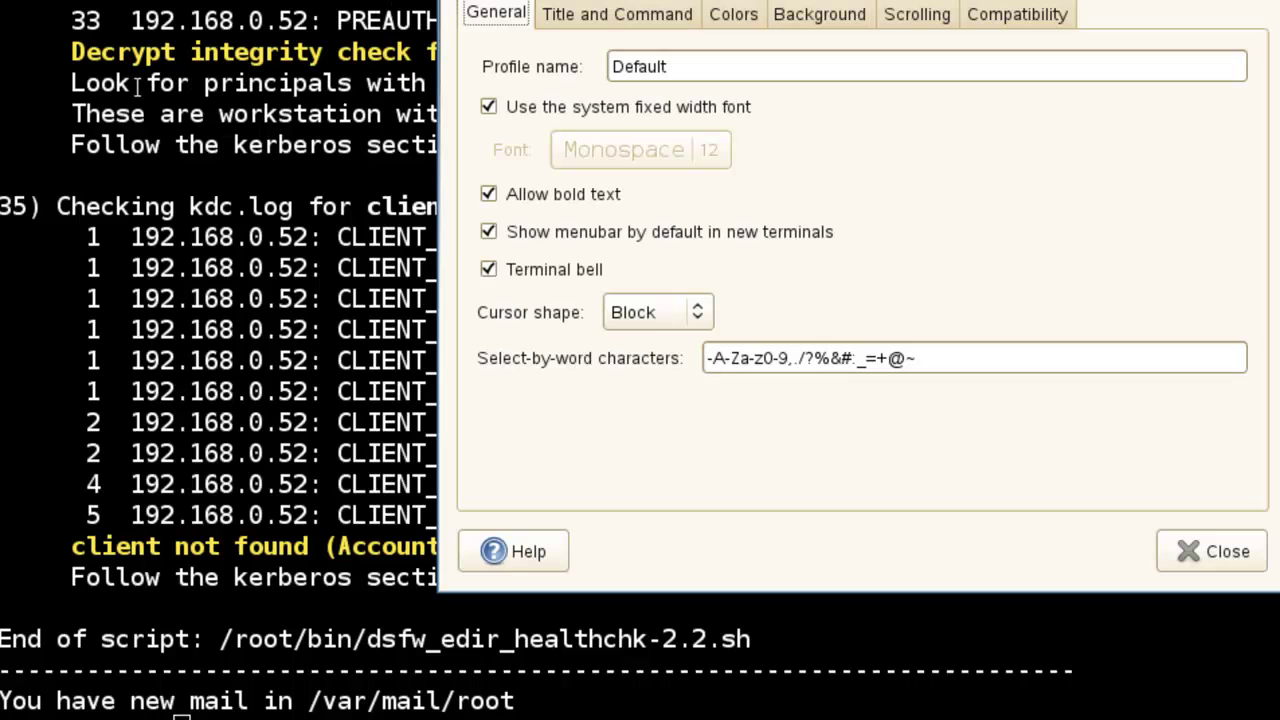
click(726, 15)
click(623, 93)
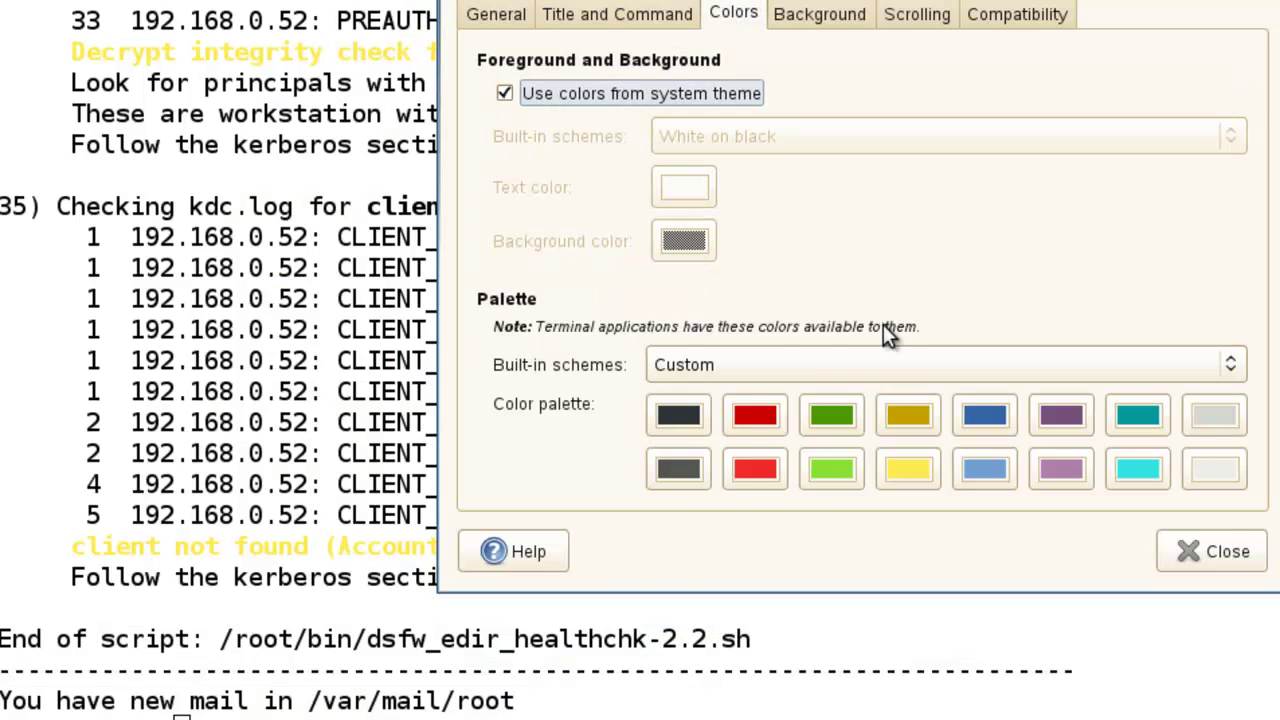
click(1188, 551)
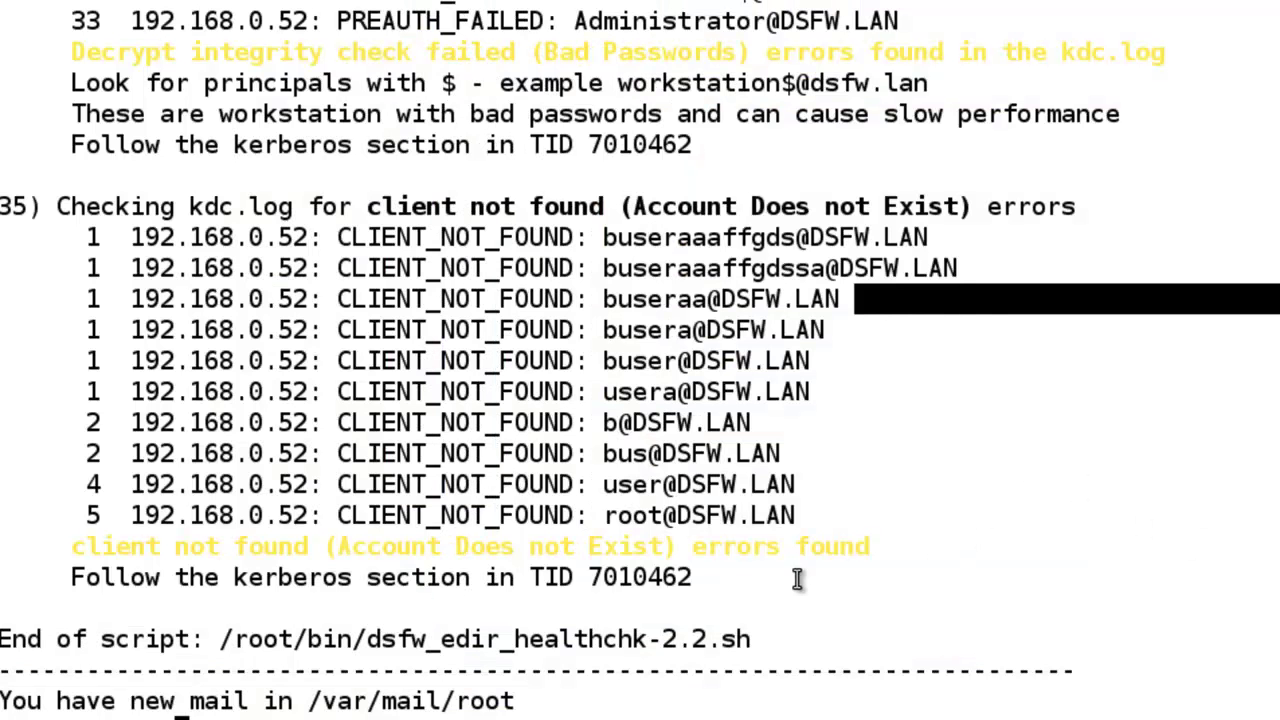
scroll(891, 548, up, 5)
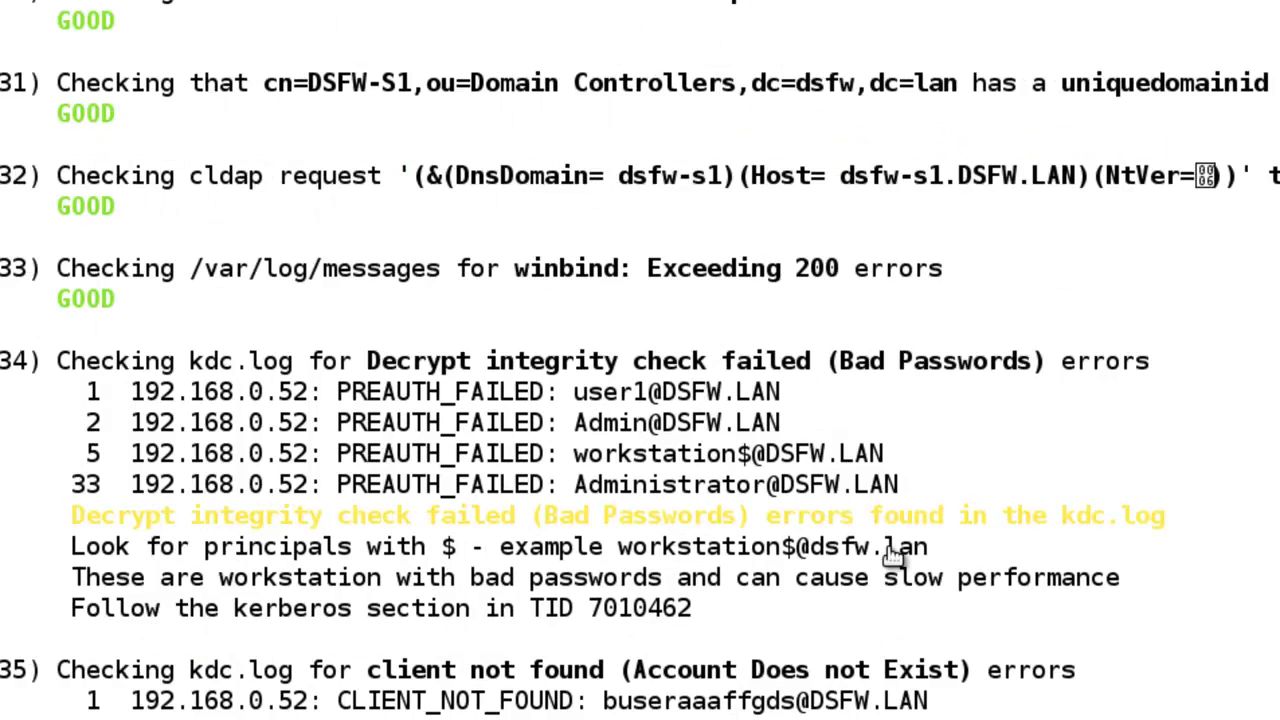
scroll(893, 556, up, 3)
scroll(1080, 471, up, 8)
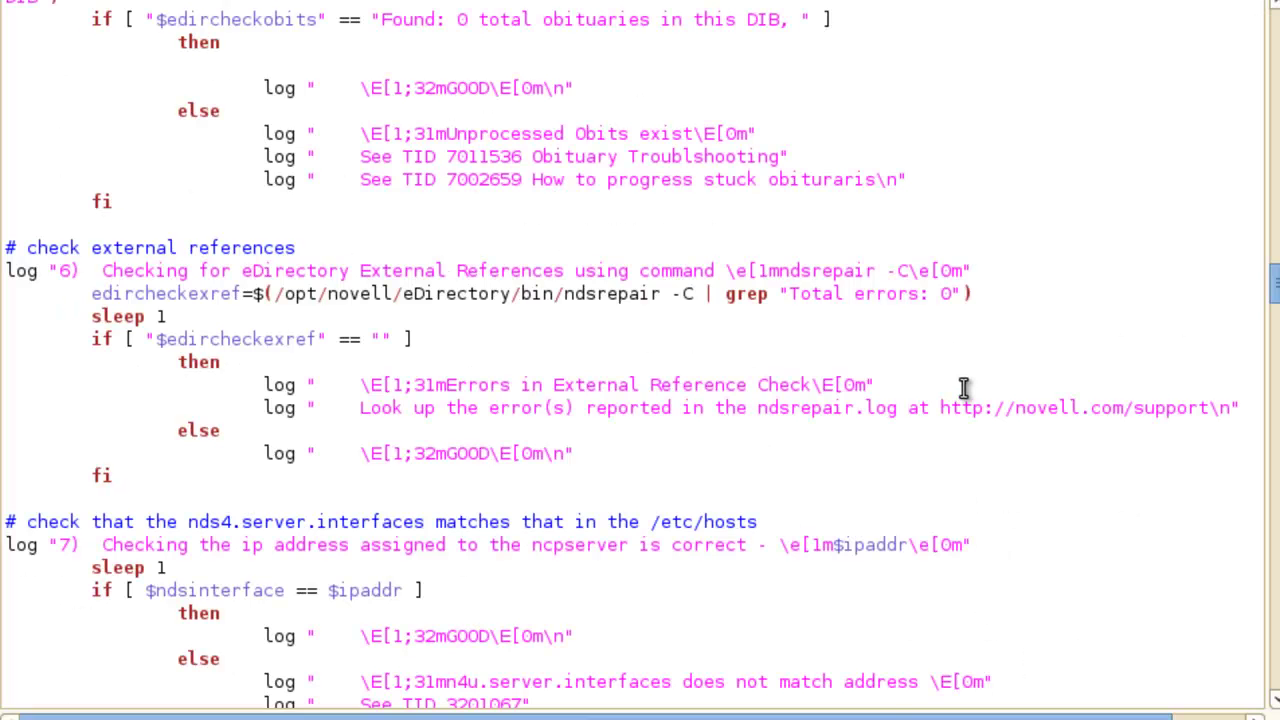
Examine the script's checks of the ncpserver IP address, /etc/hosts, /etc/resolv.conf nameserver and nslookup domain response
scroll(958, 400, down, 3)
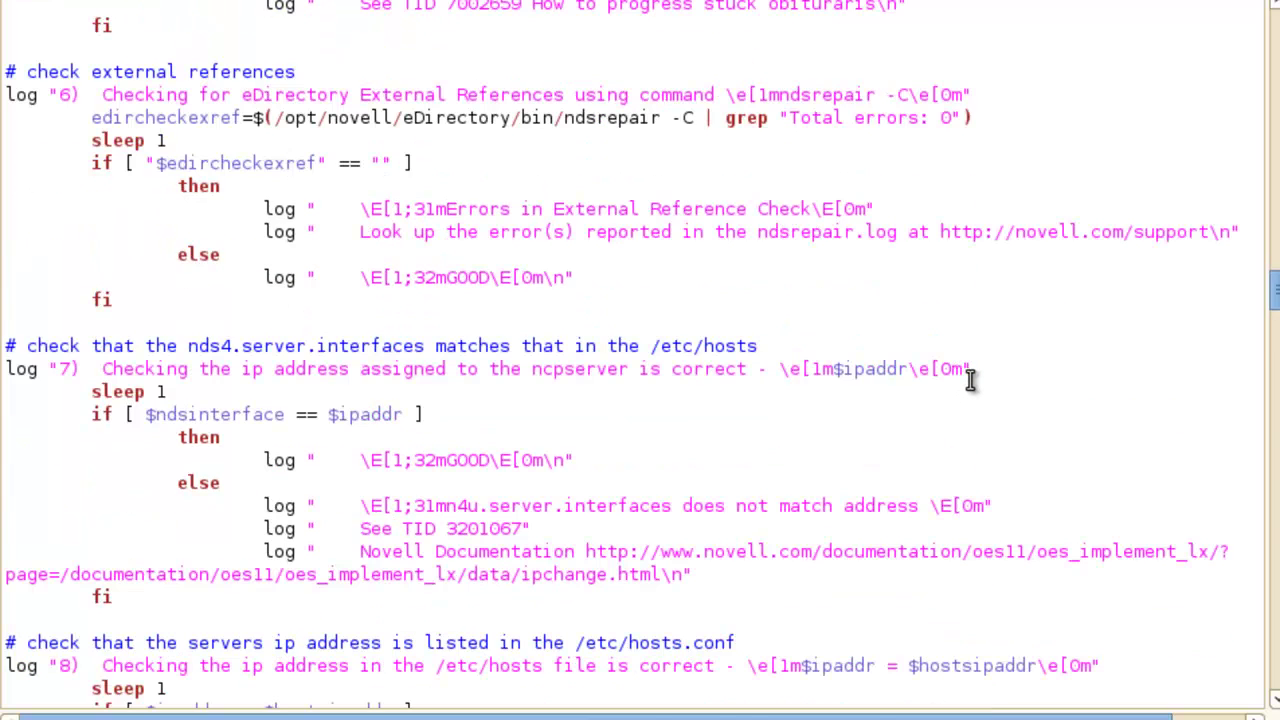
scroll(966, 386, down, 1)
scroll(970, 378, down, 4)
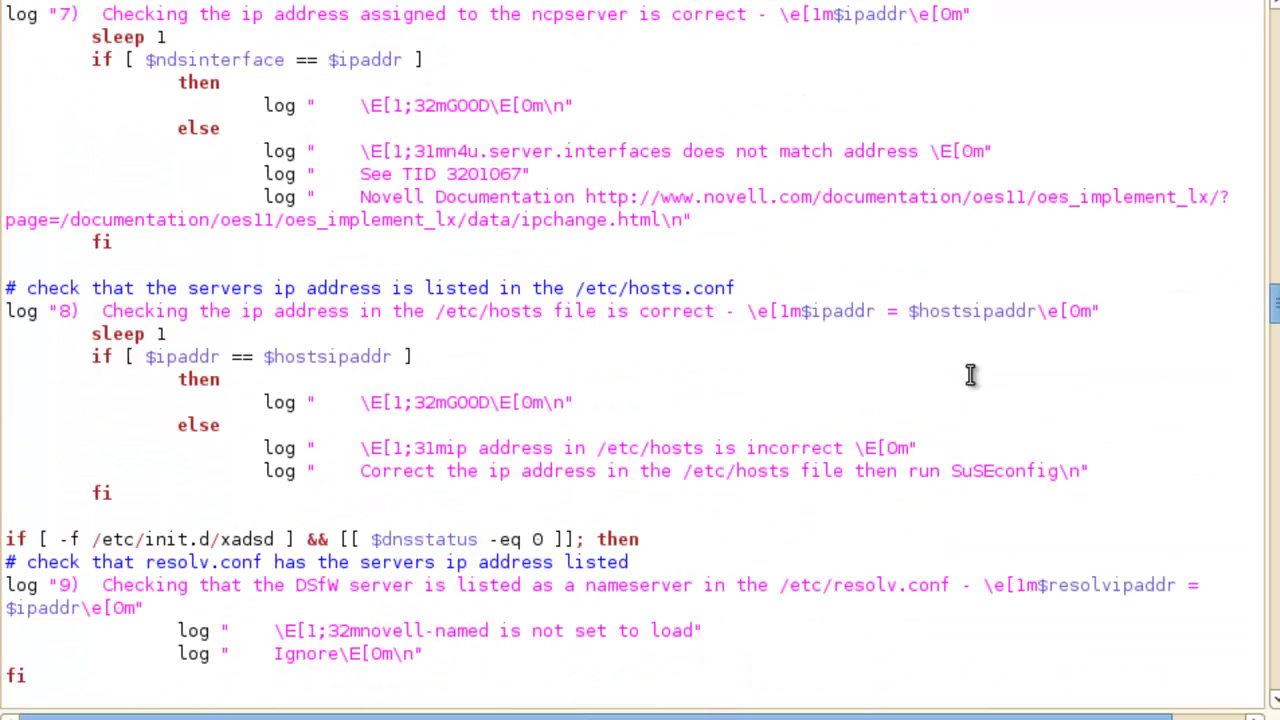
scroll(968, 375, down, 8)
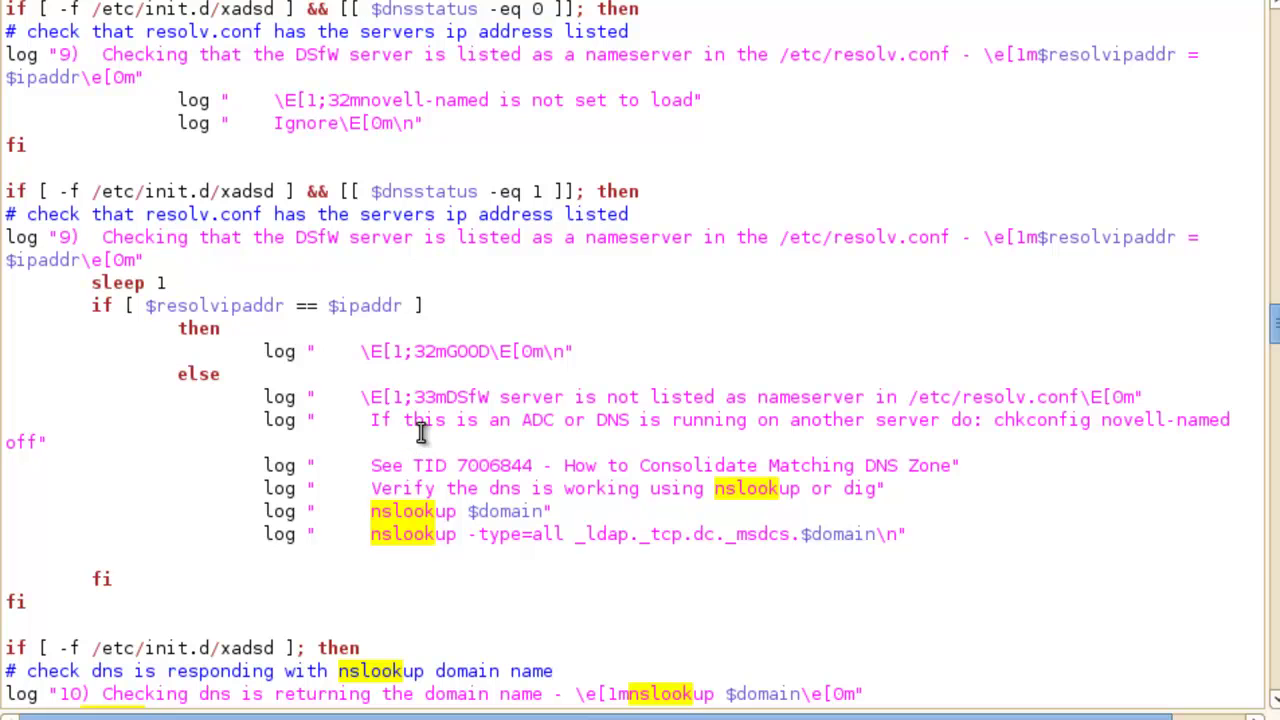
scroll(534, 385, down, 1)
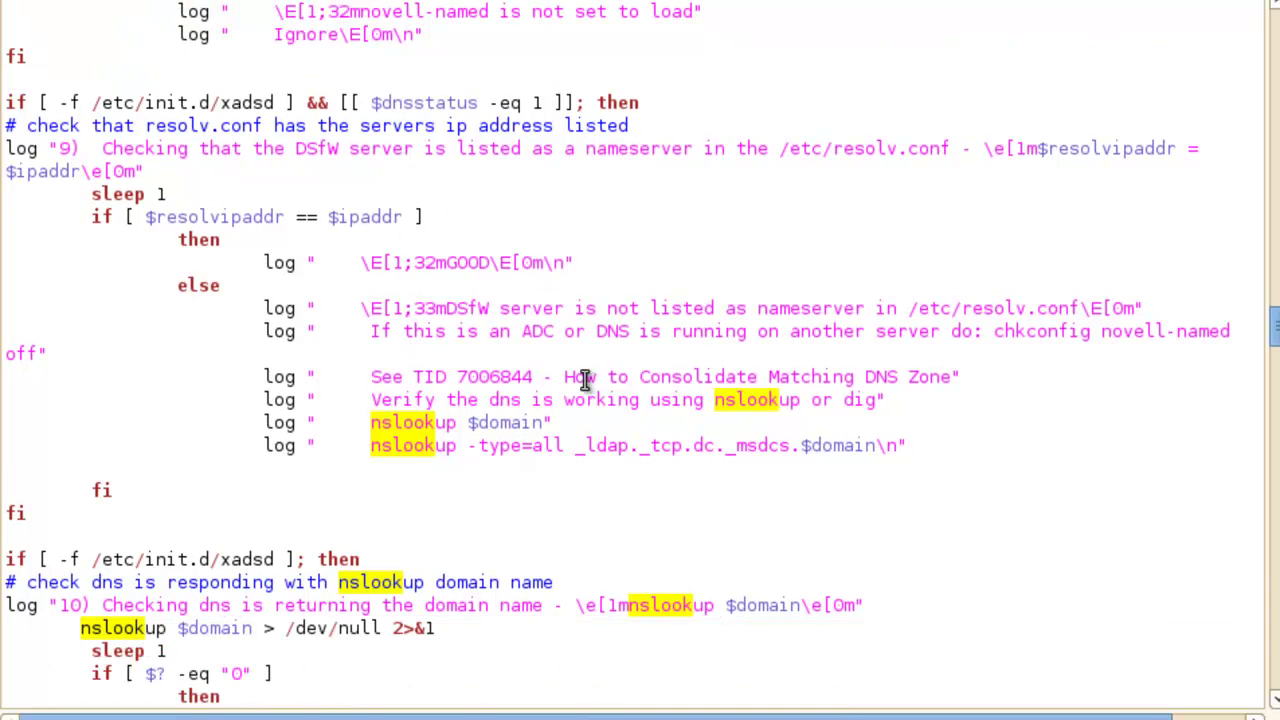
scroll(512, 388, up, 1)
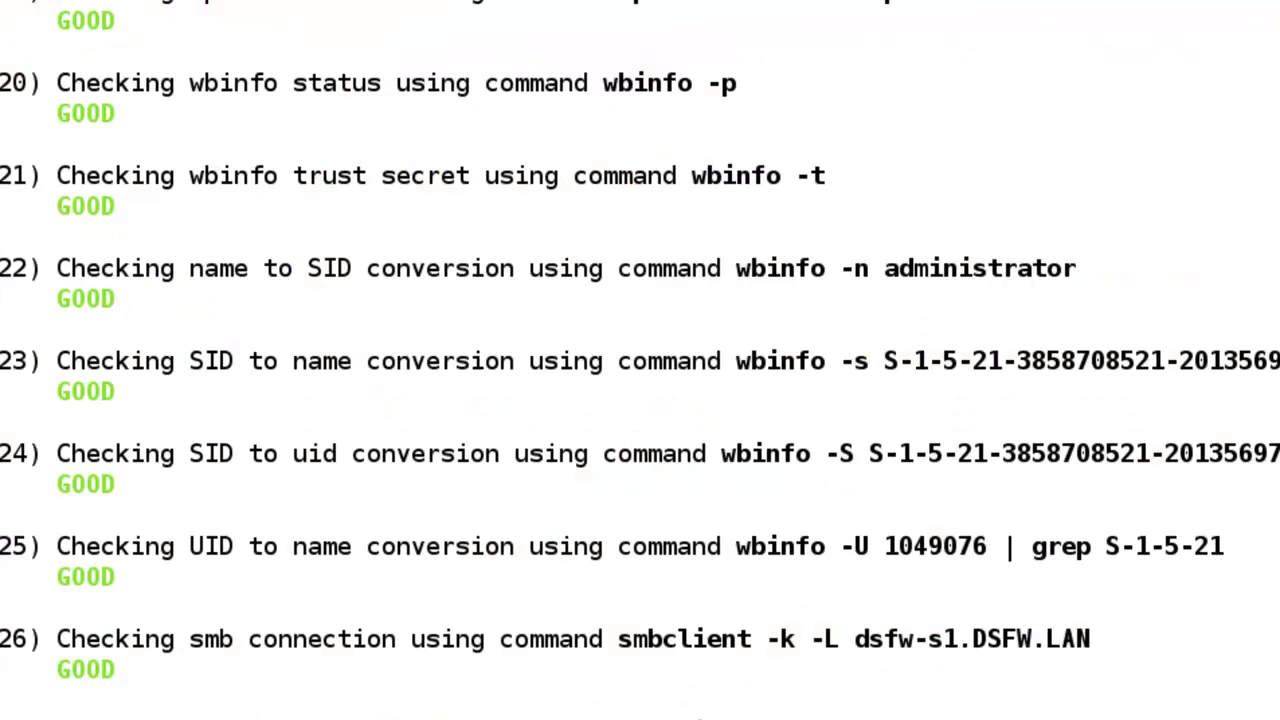
Turn off the system theme colors in the terminal profile, and go back to the end of the health check output
click(60, 0)
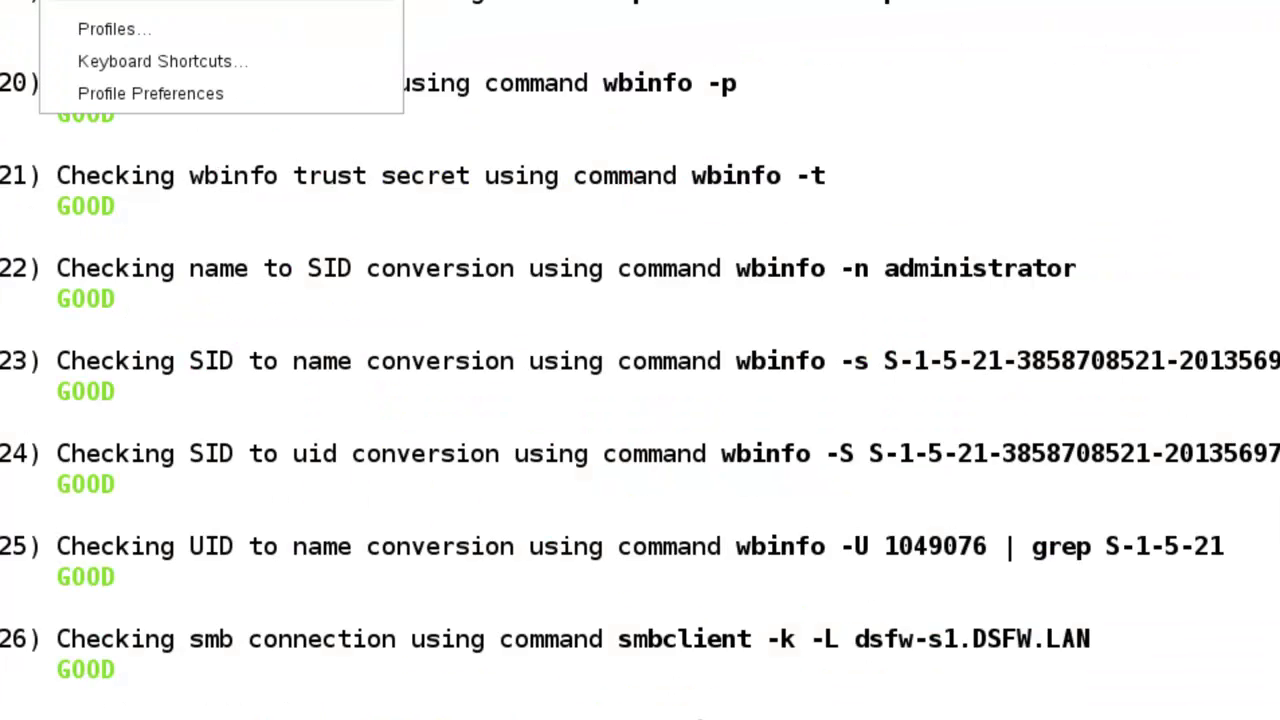
click(128, 93)
click(735, 20)
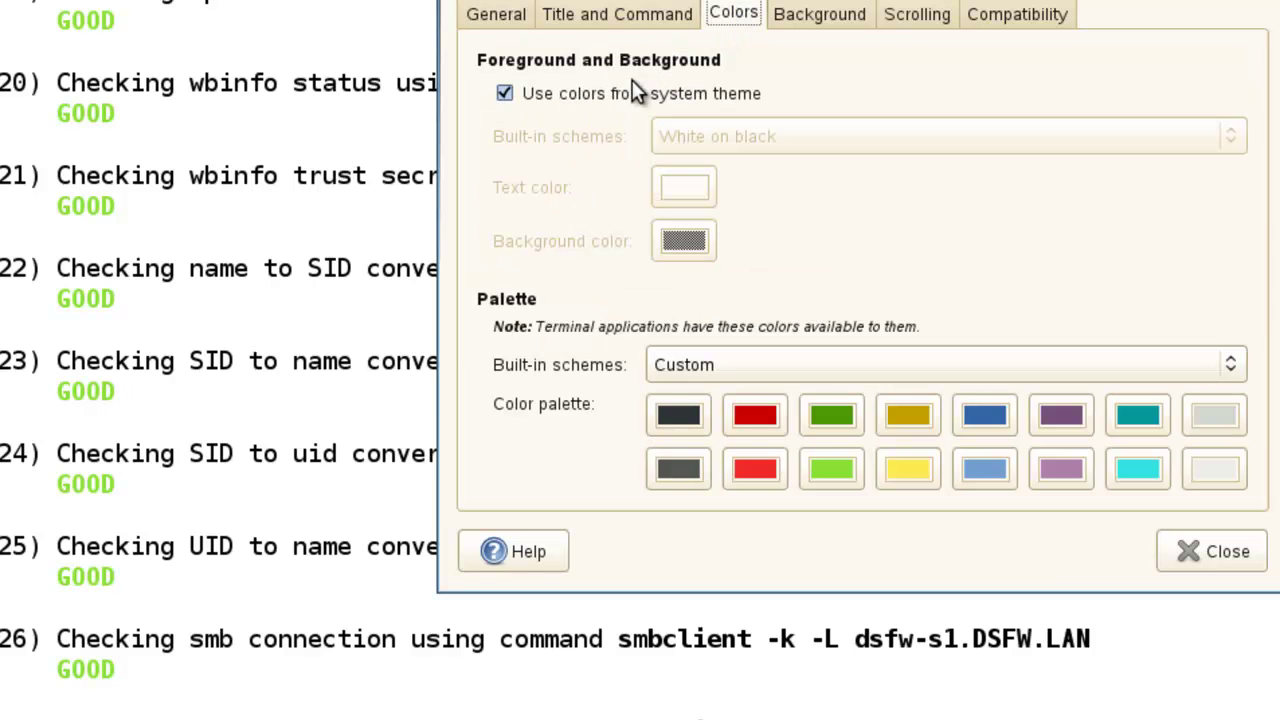
click(615, 94)
click(1211, 550)
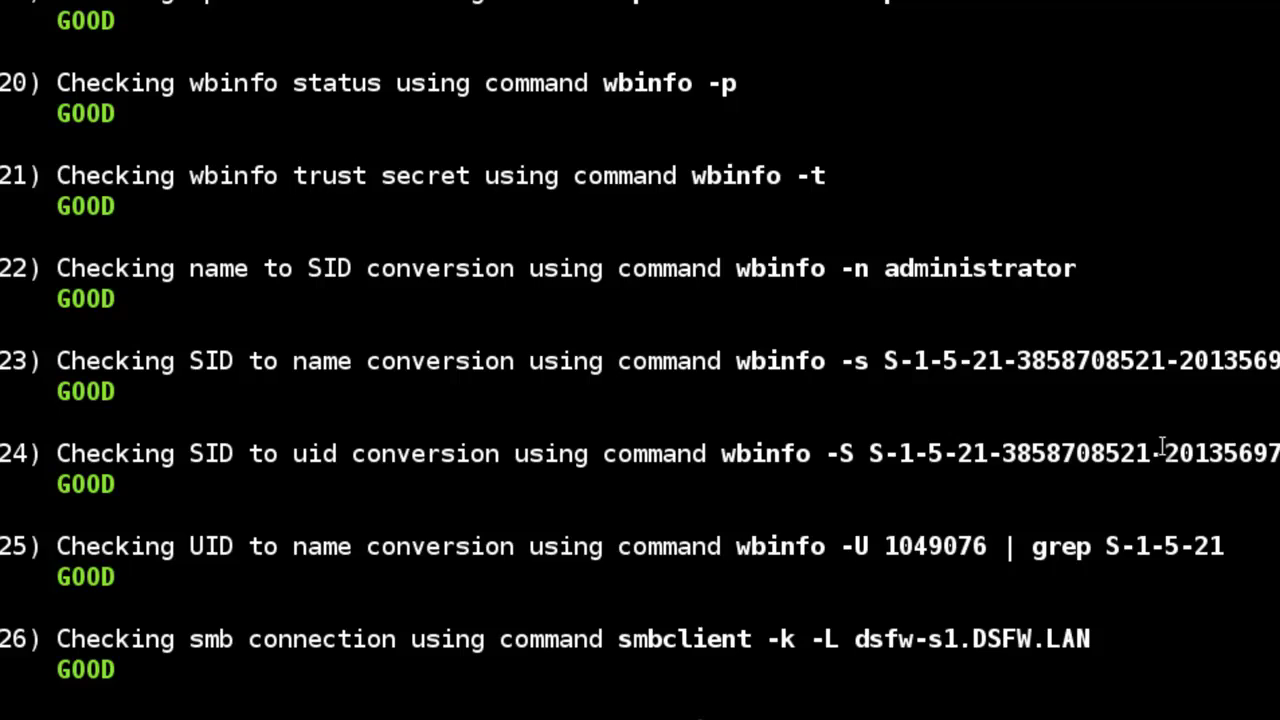
scroll(1162, 445, down, 15)
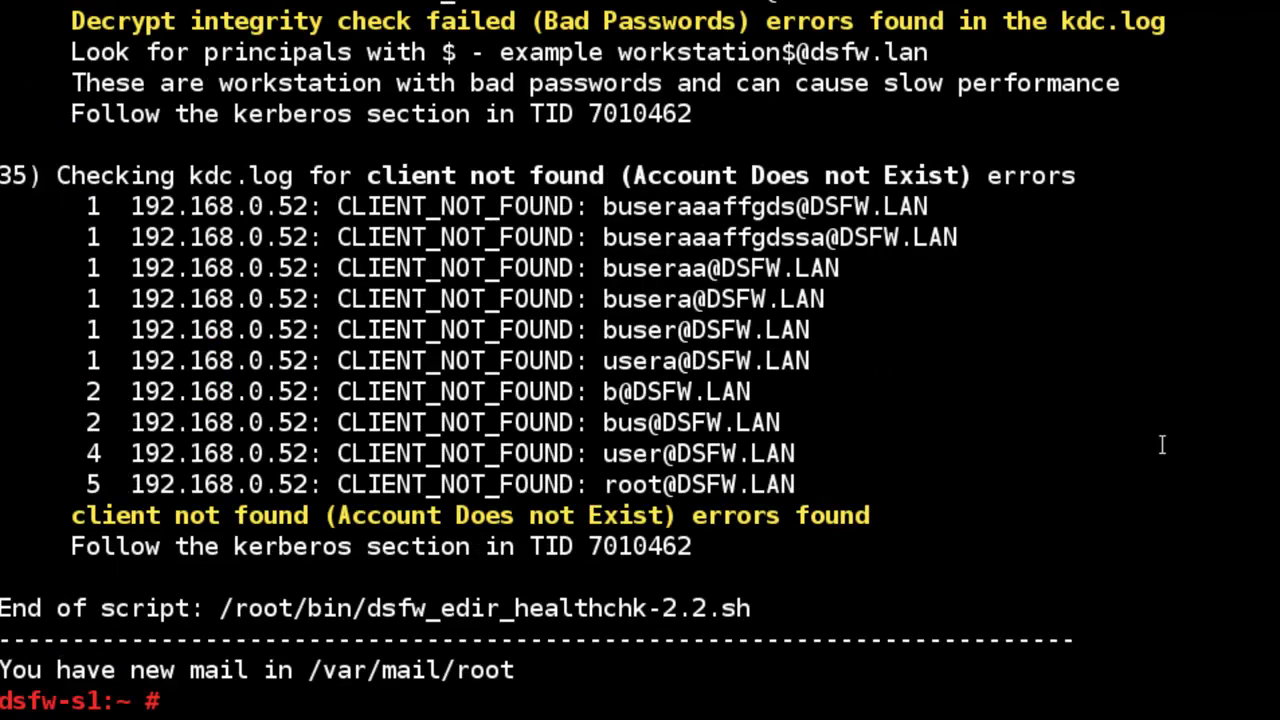
Query the boot startup setting of the novell-named service on dsfw-s1 with chkconfig
key(Return)
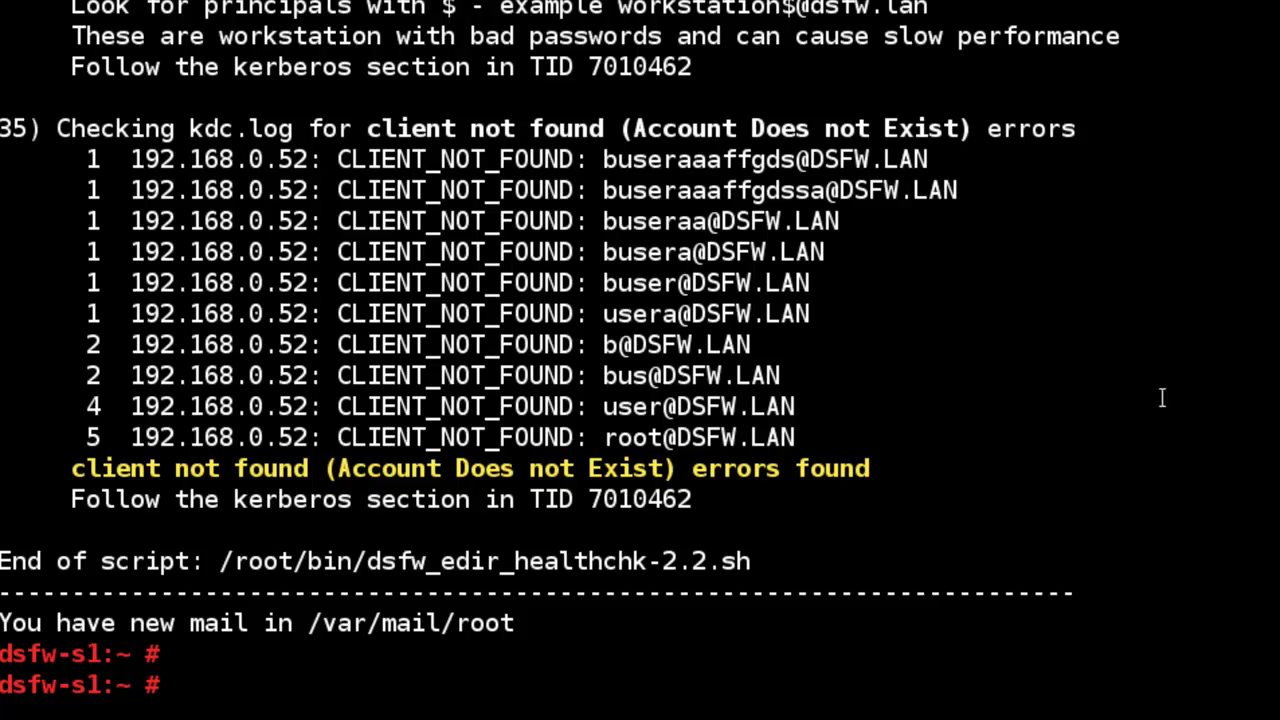
text(chkconfig )
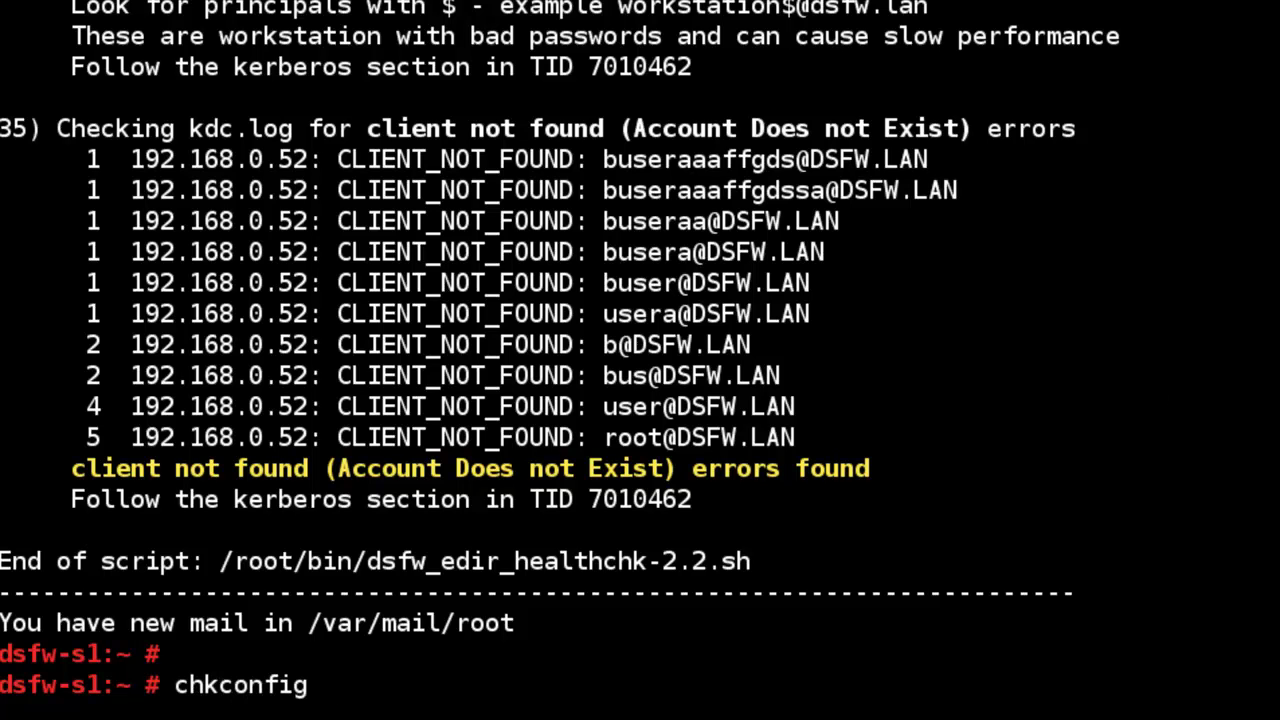
text(novell-named)
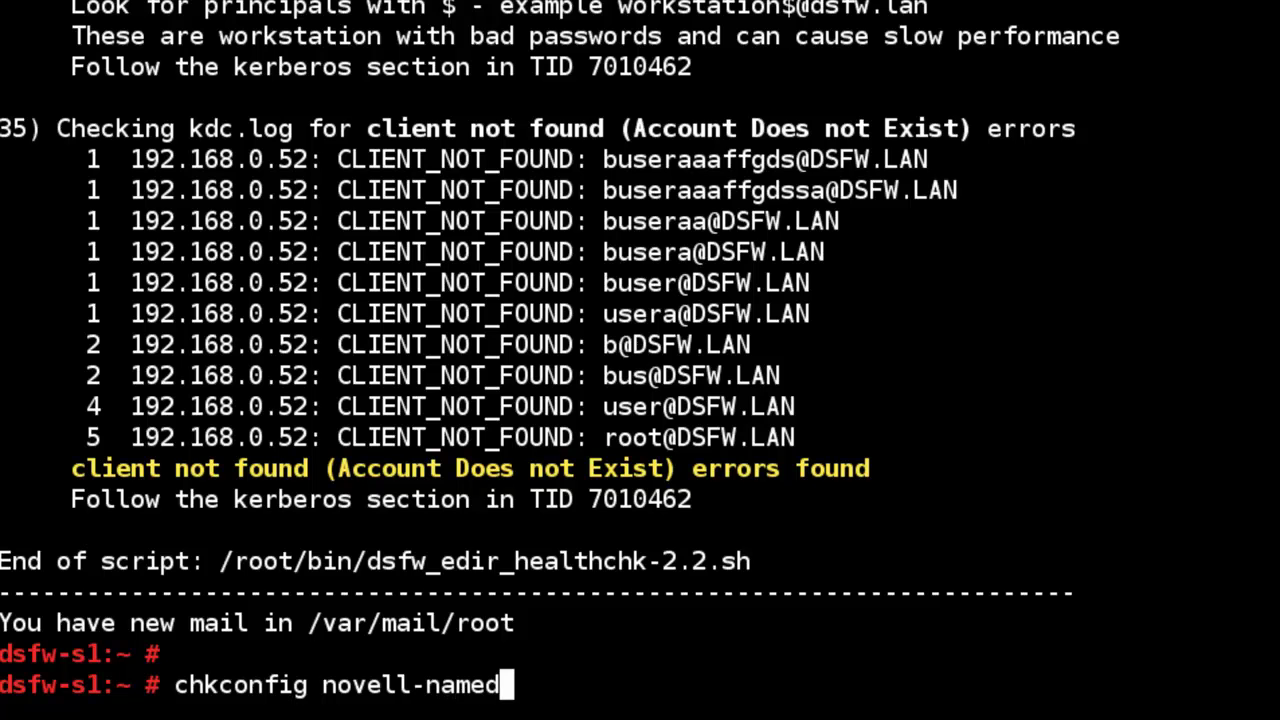
key(Return)
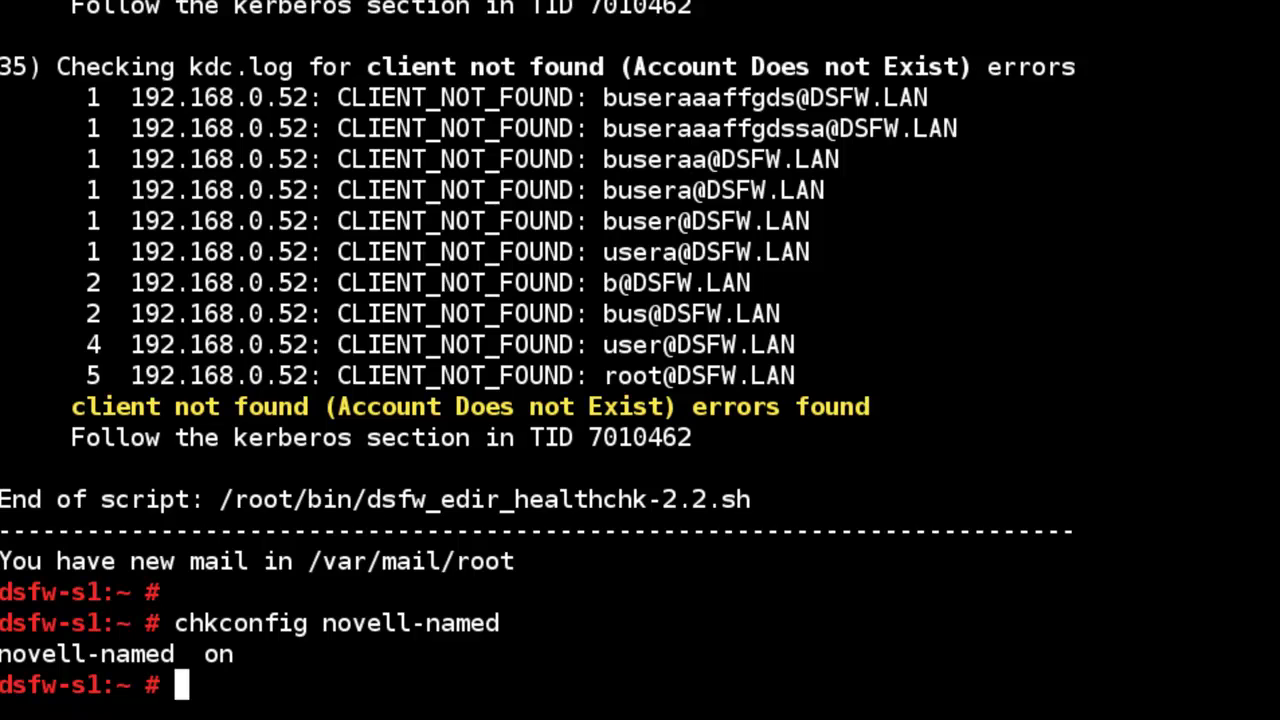
Disable automatic startup of the novell-named service by running chkconfig novell-named off
key(Up)
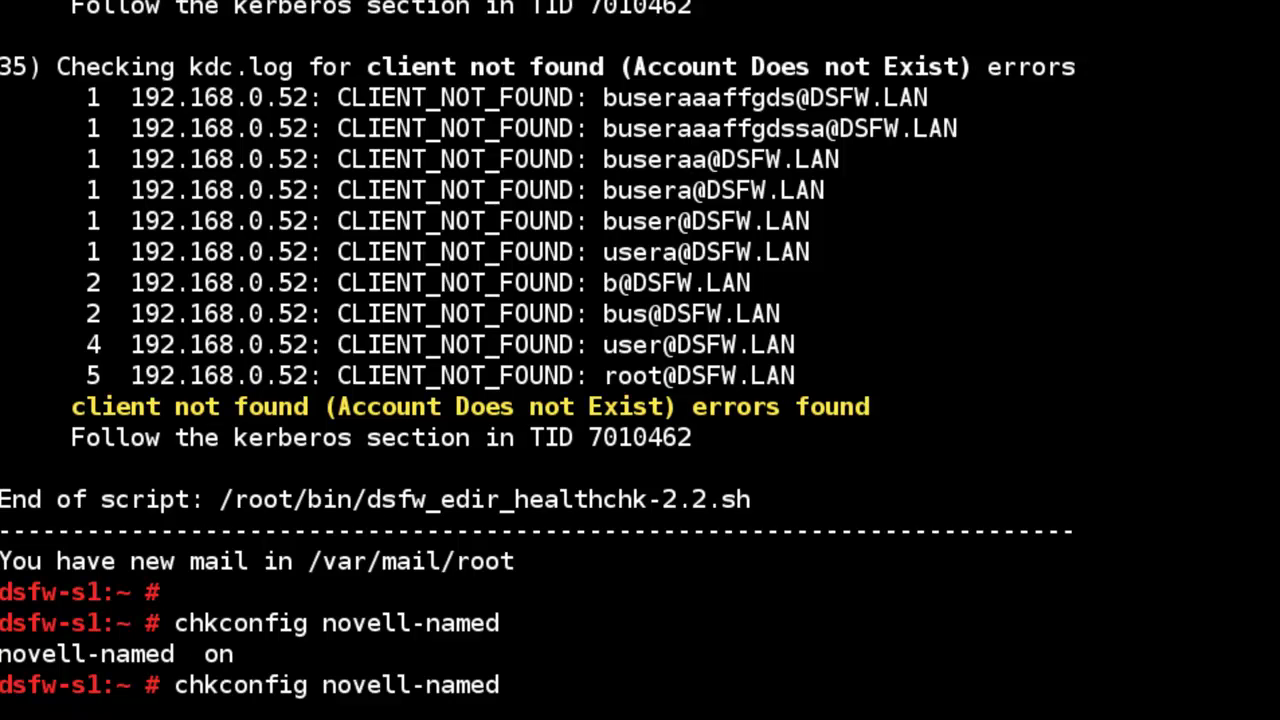
text(off)
key(Return)
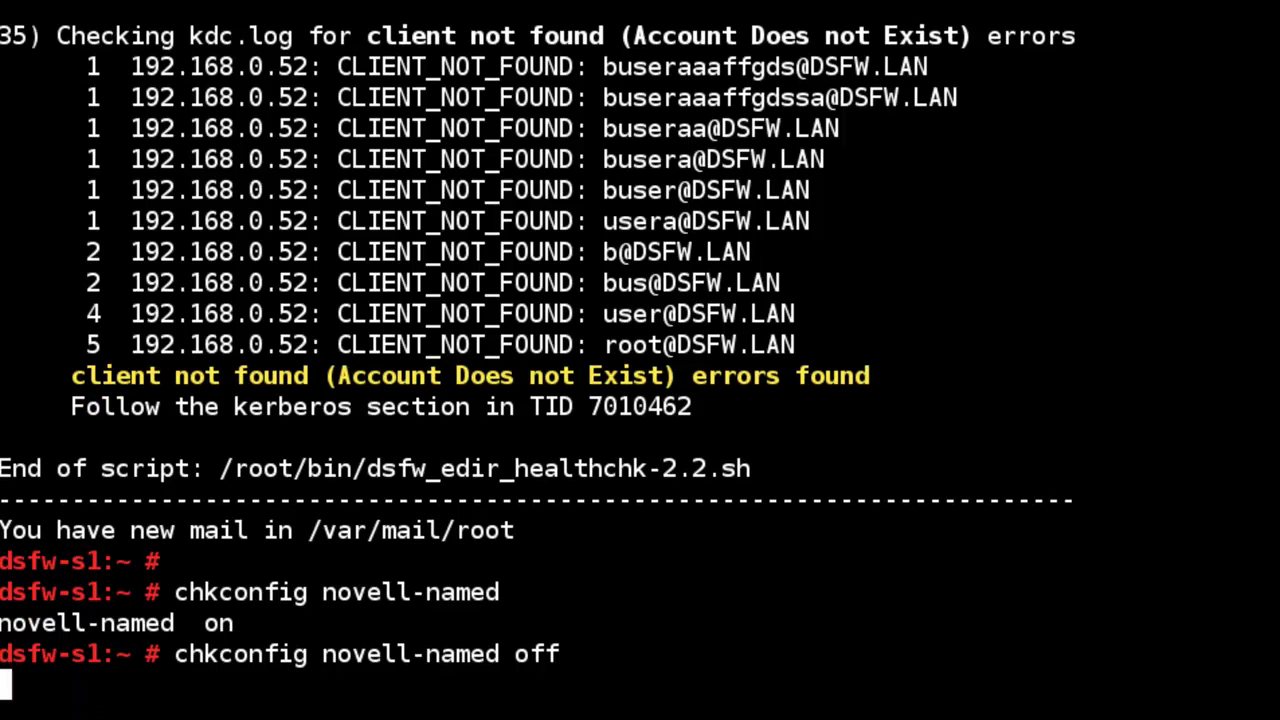